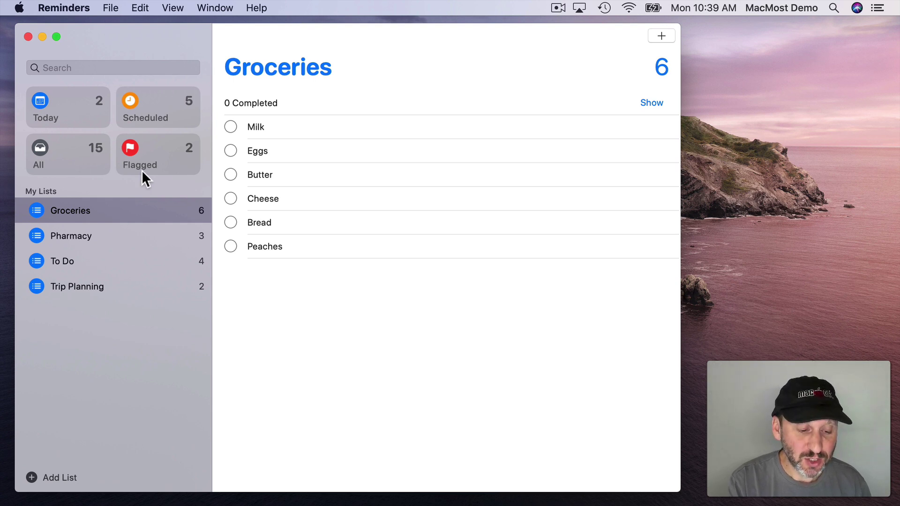
Step: Browse the Pharmacy, To Do, Trip Planning and Groceries lists in the sidebar
{"action": "mouse_move", "coordinate": [99, 202]}
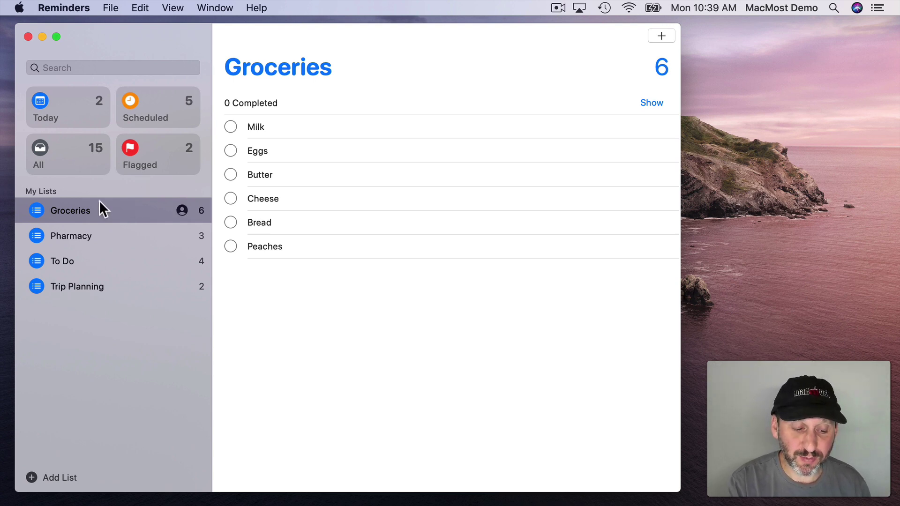
{"action": "left_click", "coordinate": [78, 239]}
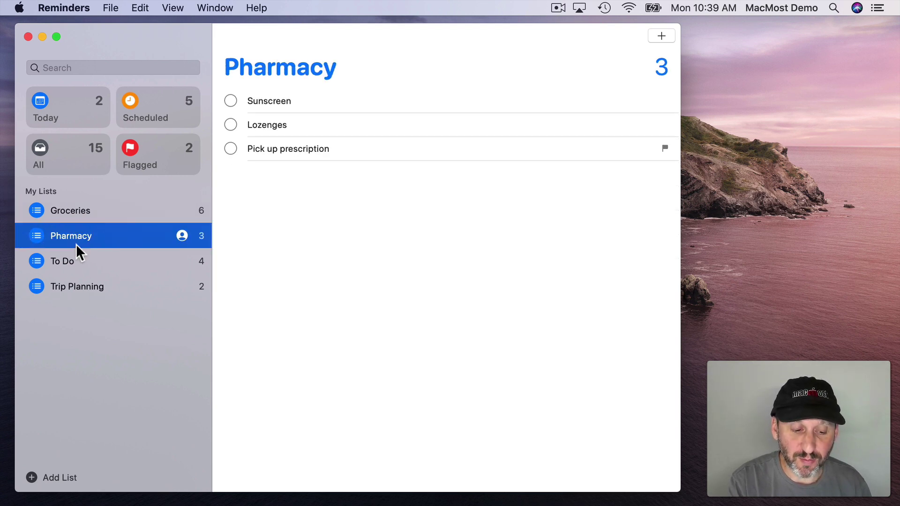
{"action": "left_click", "coordinate": [68, 261]}
{"action": "left_click", "coordinate": [64, 286]}
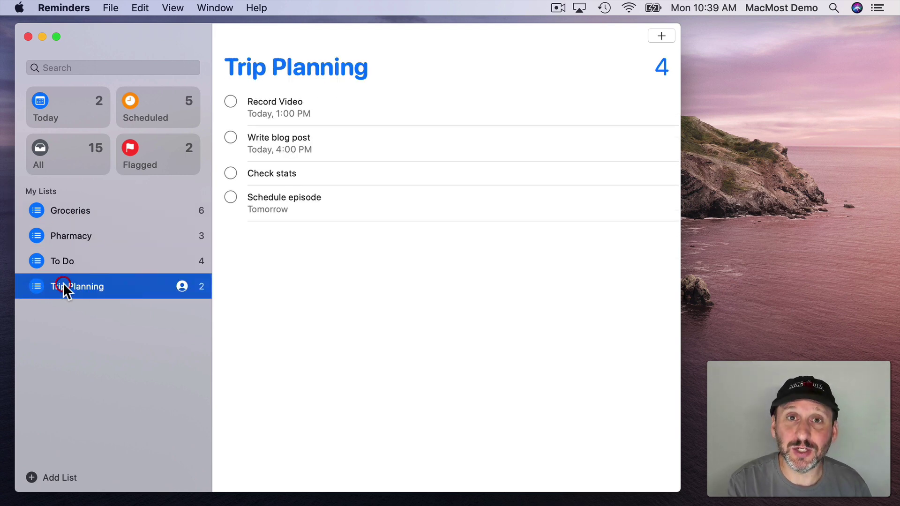
{"action": "left_click", "coordinate": [61, 210]}
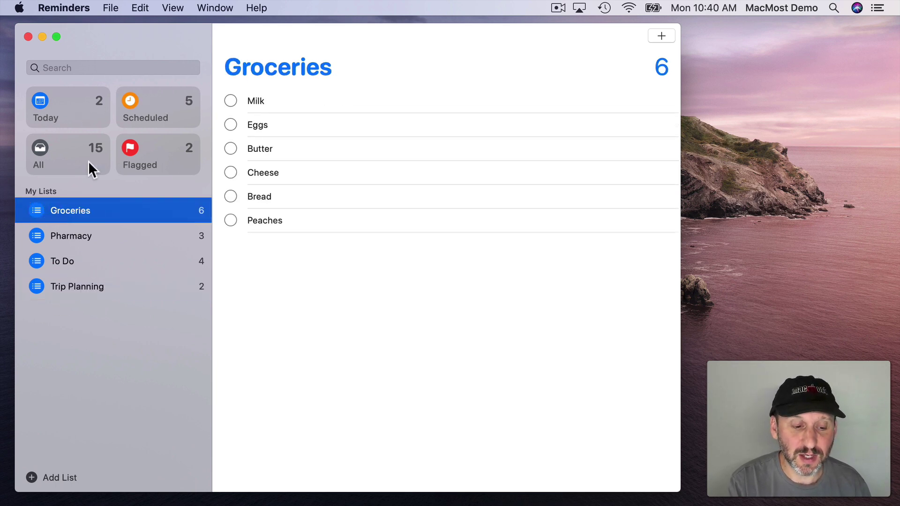
Step: Check the Today view, then switch to the Scheduled view
{"action": "left_click", "coordinate": [68, 117]}
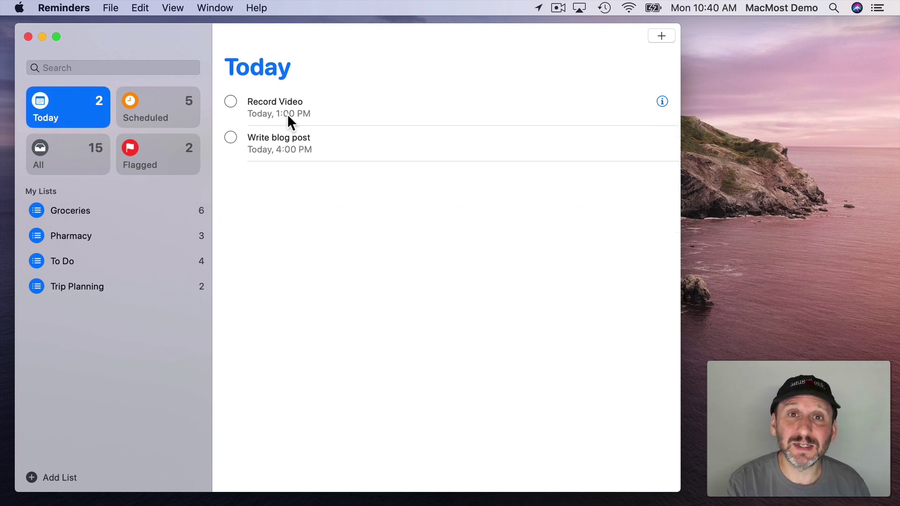
{"action": "mouse_move", "coordinate": [79, 283]}
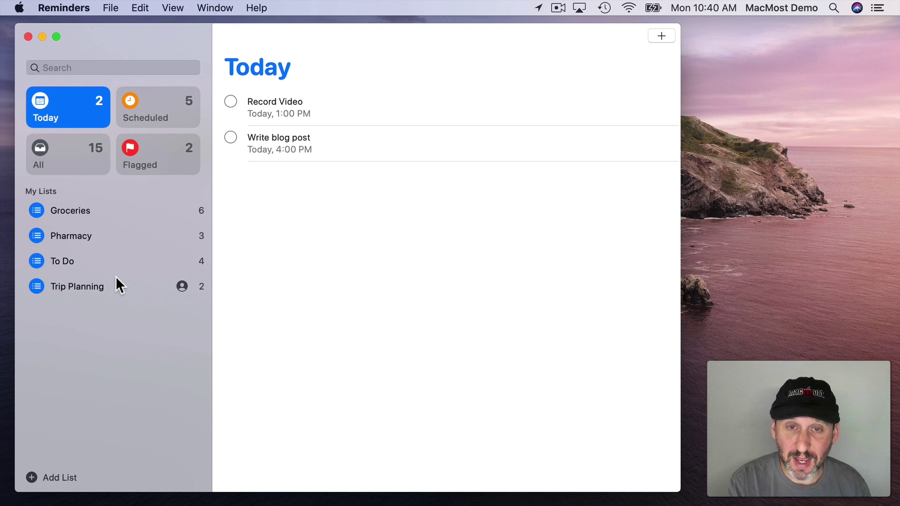
{"action": "left_click", "coordinate": [290, 137]}
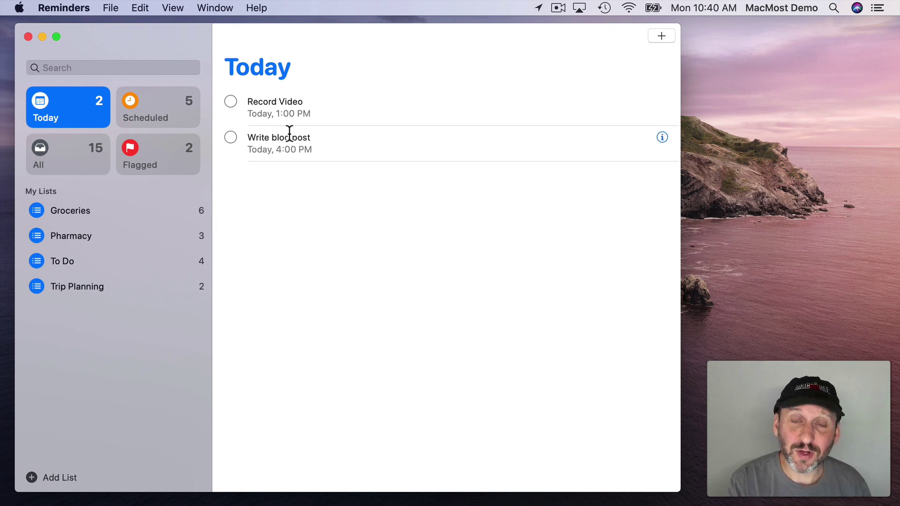
{"action": "left_click", "coordinate": [153, 111]}
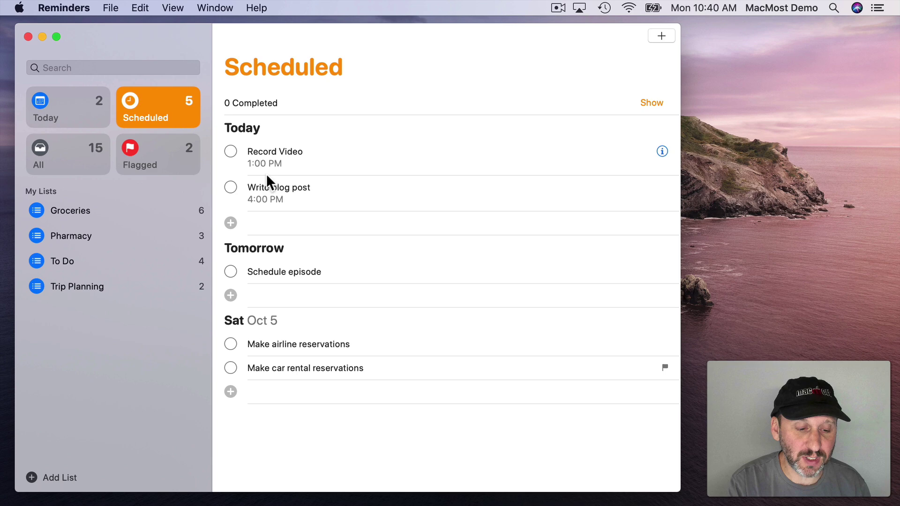
Step: Glance at Reminders Preferences, then start a blank reminder at the bottom of Today
{"action": "left_click", "coordinate": [66, 8]}
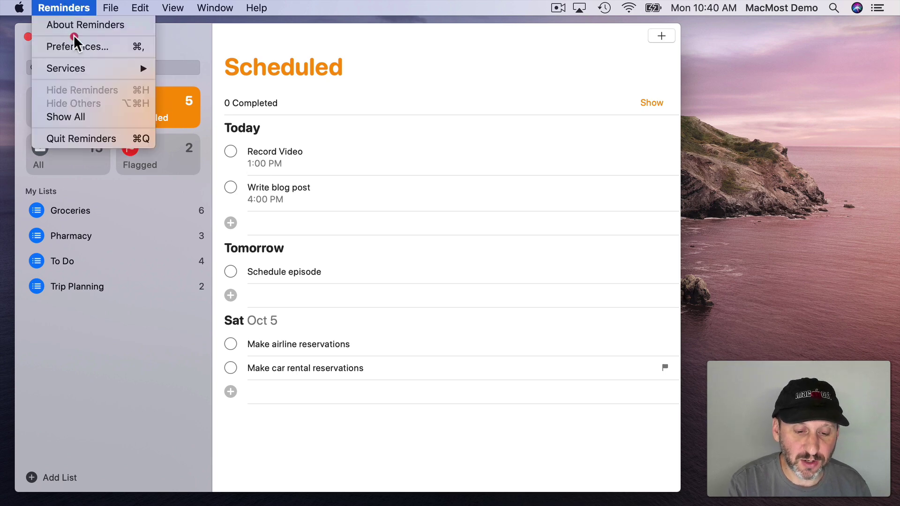
{"action": "left_click", "coordinate": [77, 46]}
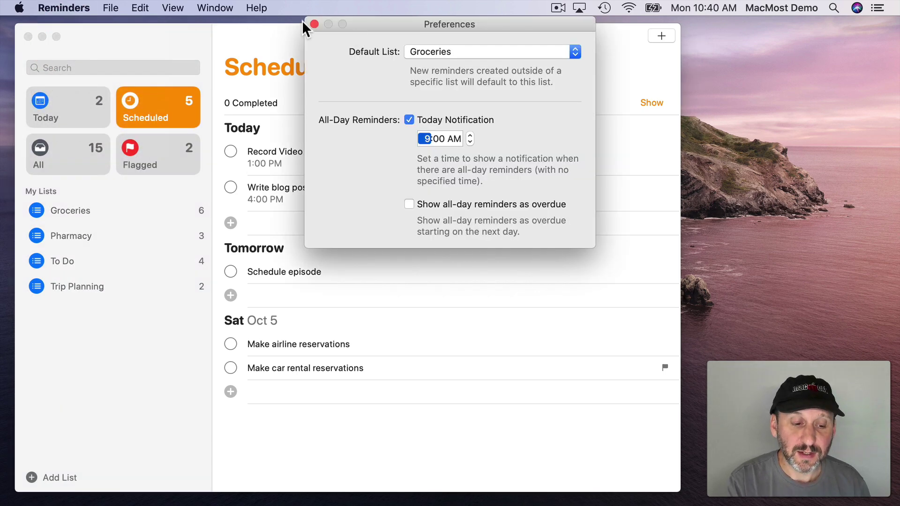
{"action": "left_click", "coordinate": [314, 24]}
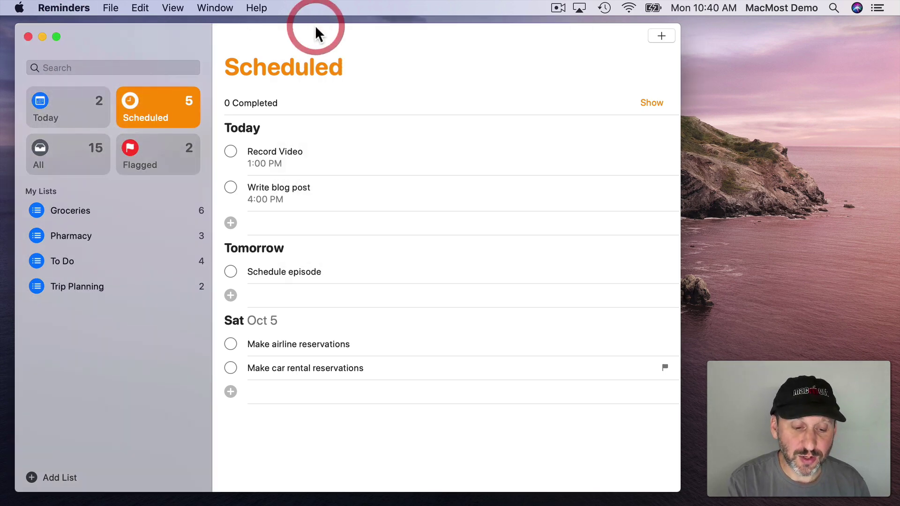
{"action": "left_click", "coordinate": [66, 107]}
{"action": "left_click", "coordinate": [265, 176]}
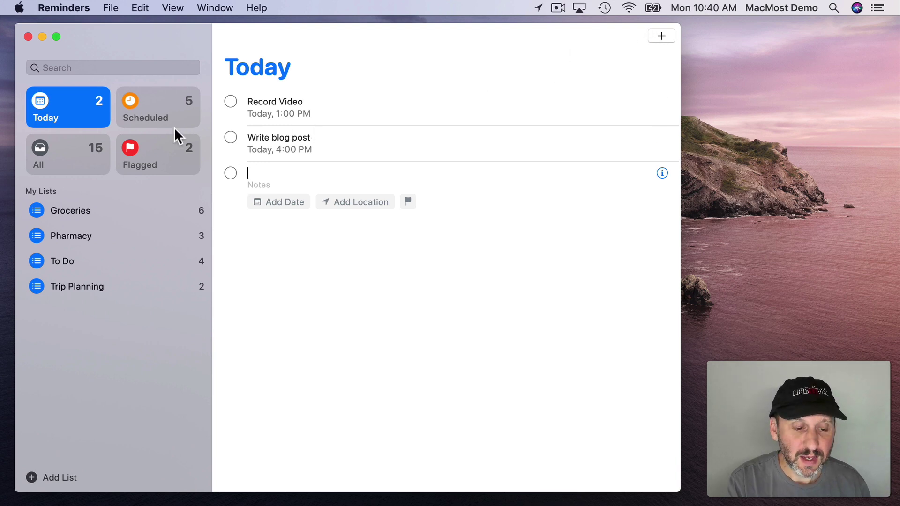
Step: Scroll through the All view, peek at Groceries and Pharmacy, then return to All
{"action": "left_click", "coordinate": [78, 154]}
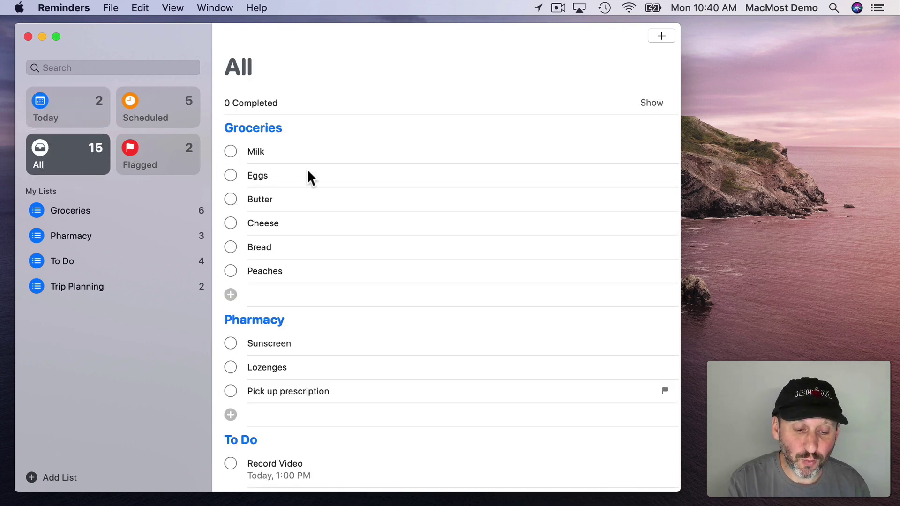
{"action": "scroll", "coordinate": [301, 237], "scroll_direction": "down", "scroll_amount": 5}
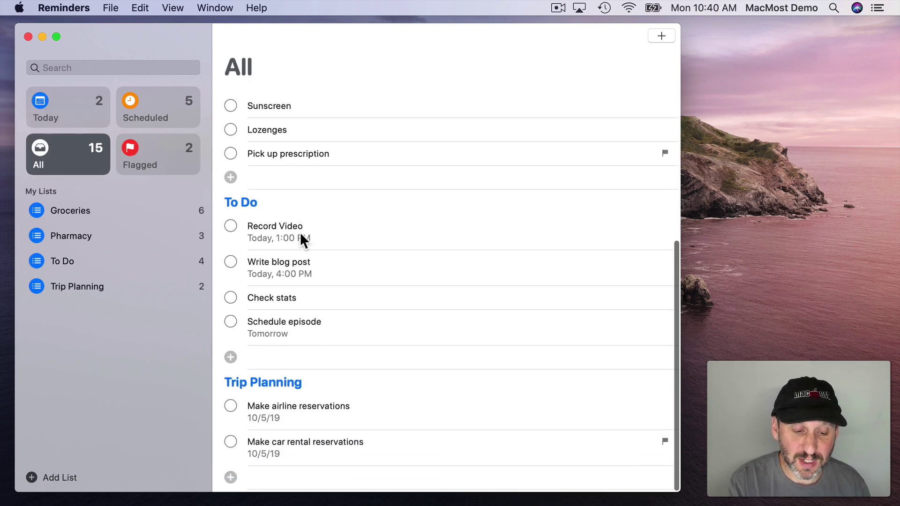
{"action": "scroll", "coordinate": [300, 232], "scroll_direction": "up", "scroll_amount": 5}
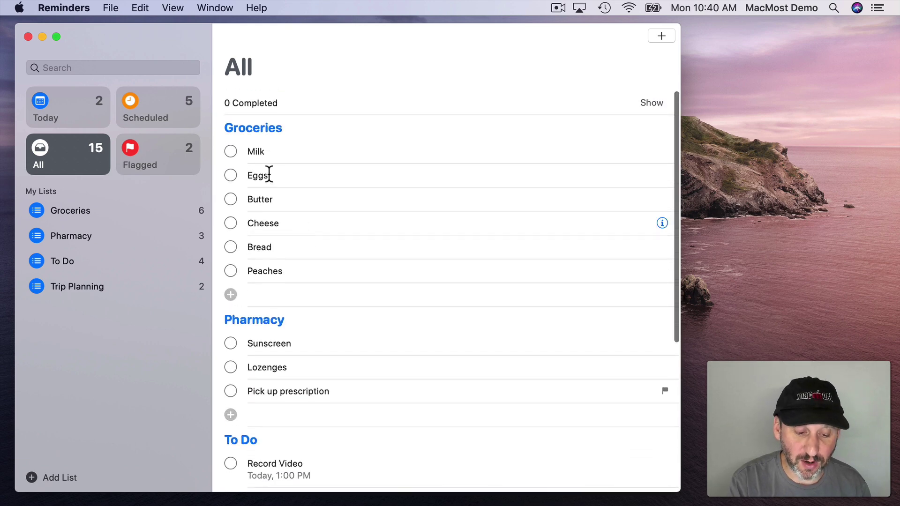
{"action": "scroll", "coordinate": [355, 397], "scroll_direction": "down", "scroll_amount": 5}
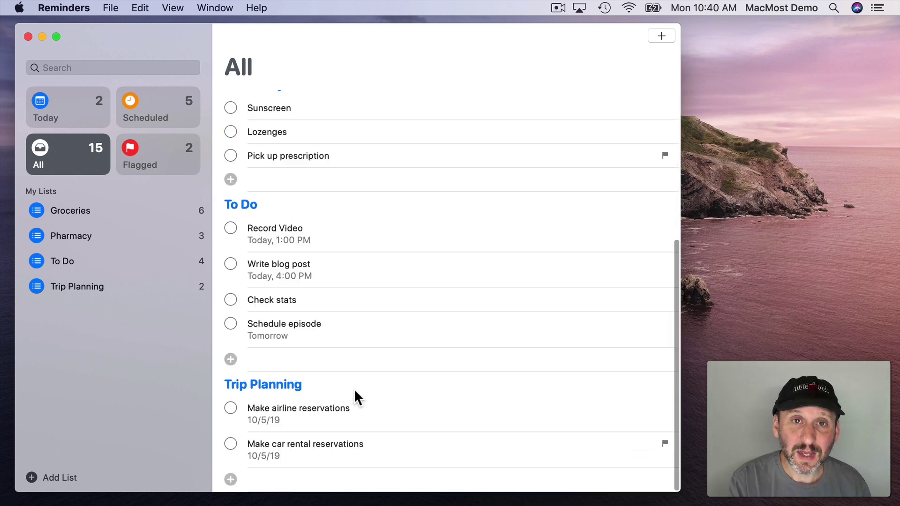
{"action": "scroll", "coordinate": [353, 389], "scroll_direction": "up", "scroll_amount": 5}
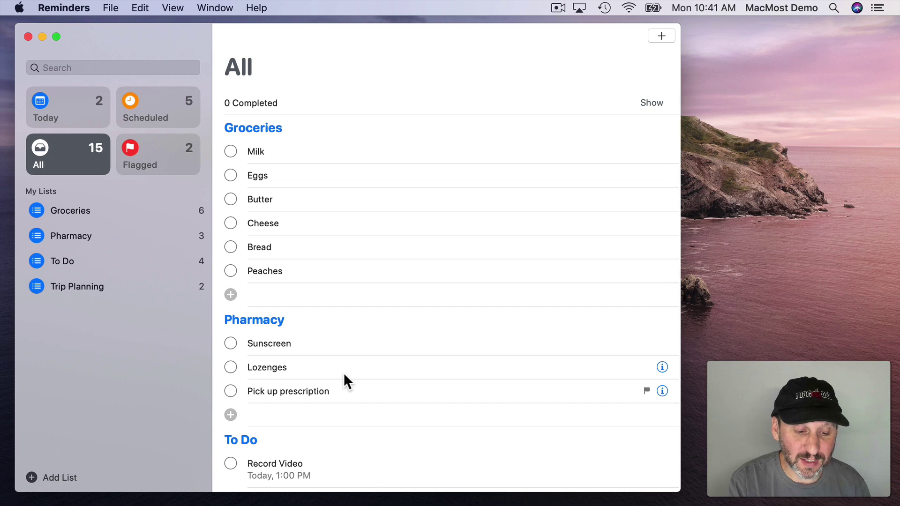
{"action": "left_click", "coordinate": [61, 212]}
{"action": "left_click", "coordinate": [68, 235]}
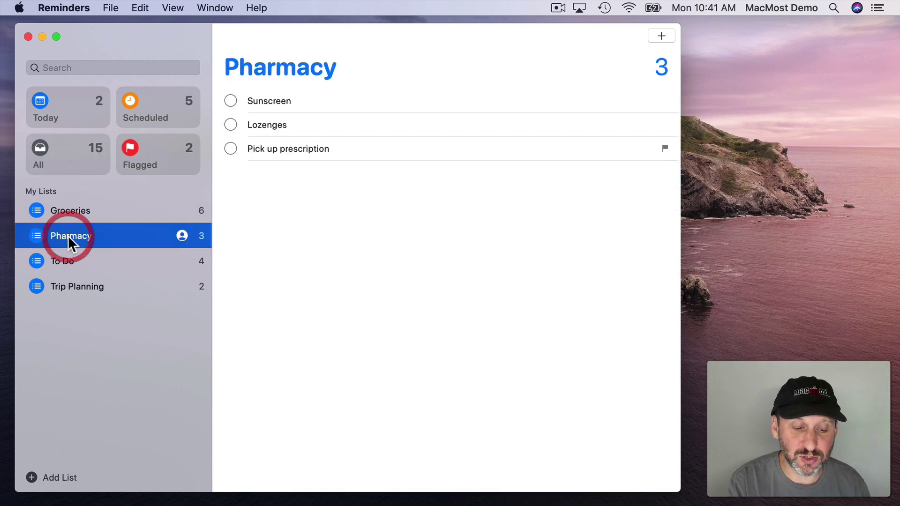
{"action": "left_click", "coordinate": [64, 156]}
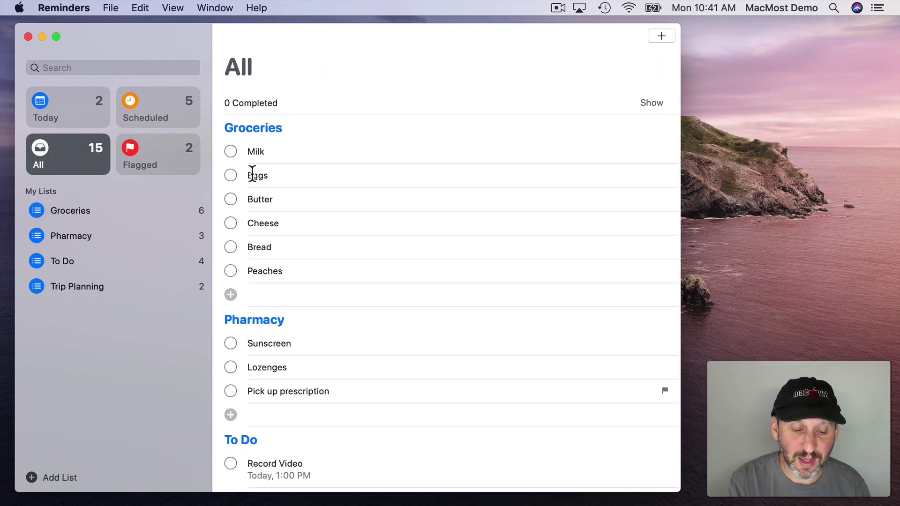
{"action": "scroll", "coordinate": [328, 275], "scroll_direction": "down", "scroll_amount": 5}
{"action": "scroll", "coordinate": [327, 276], "scroll_direction": "up", "scroll_amount": 5}
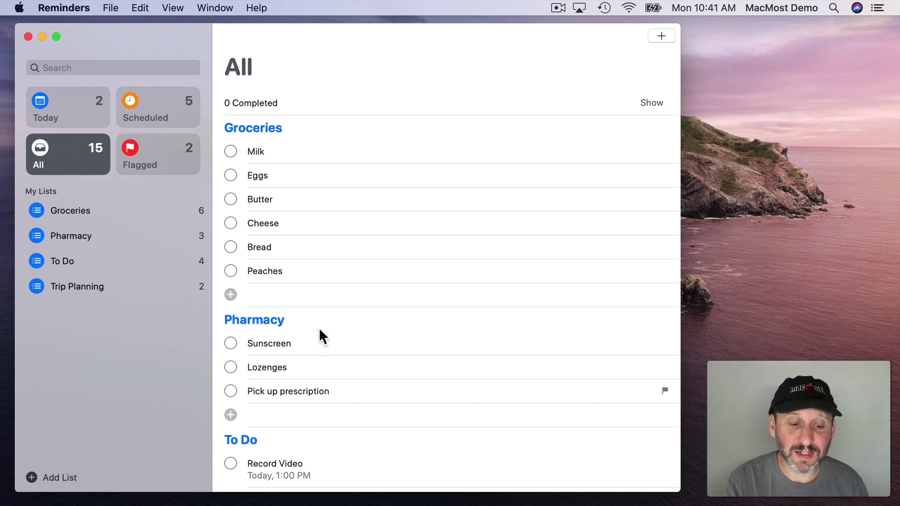
Step: Show the Flagged view with Make car rental reservations and Pick up prescription
{"action": "left_click", "coordinate": [161, 157]}
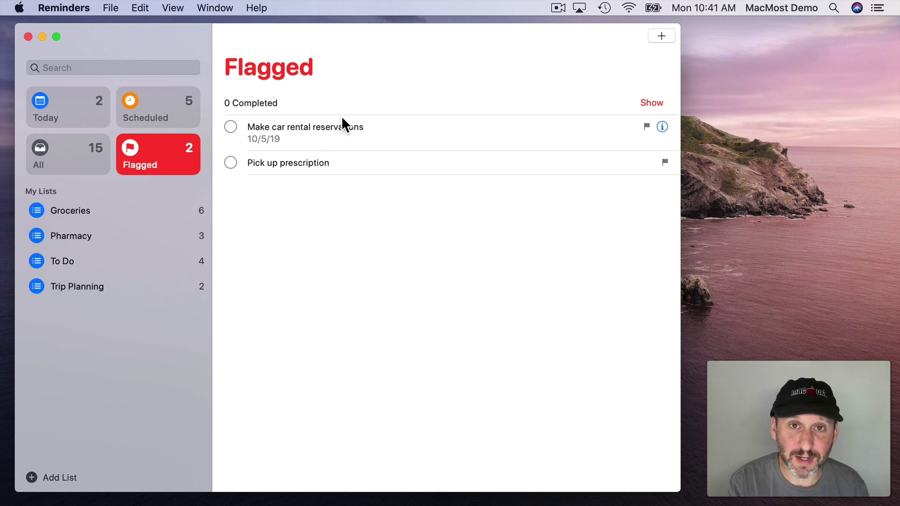
{"action": "key", "text": "Down"}
{"action": "left_click", "coordinate": [139, 155]}
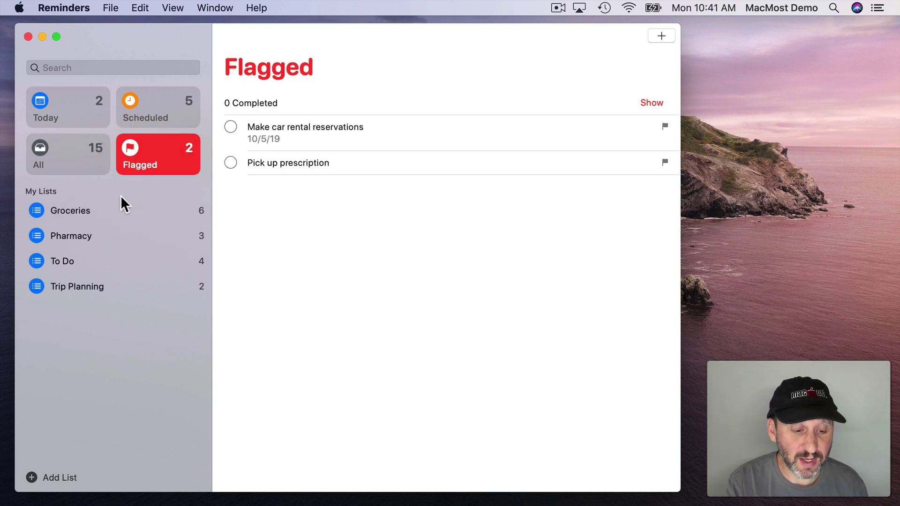
{"action": "mouse_move", "coordinate": [119, 197]}
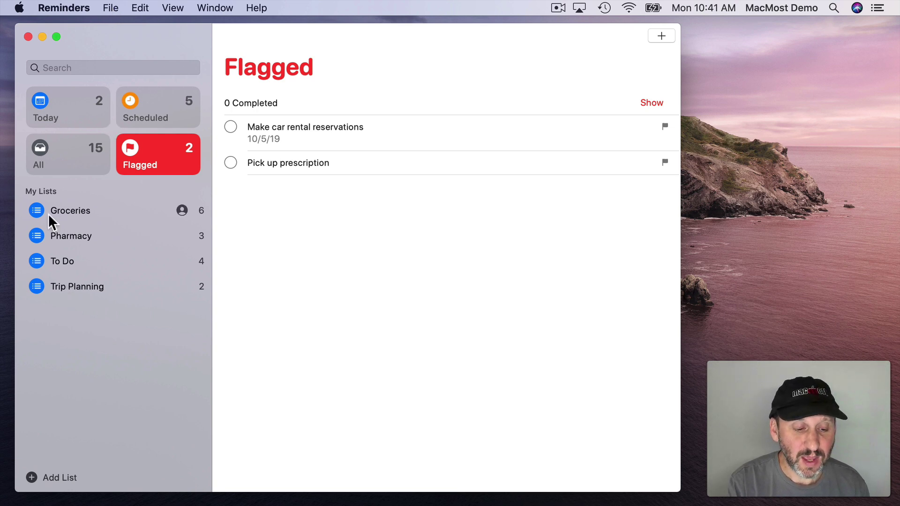
Step: Give the Groceries list a green shopping-cart icon via its Info settings
{"action": "left_click", "coordinate": [70, 215]}
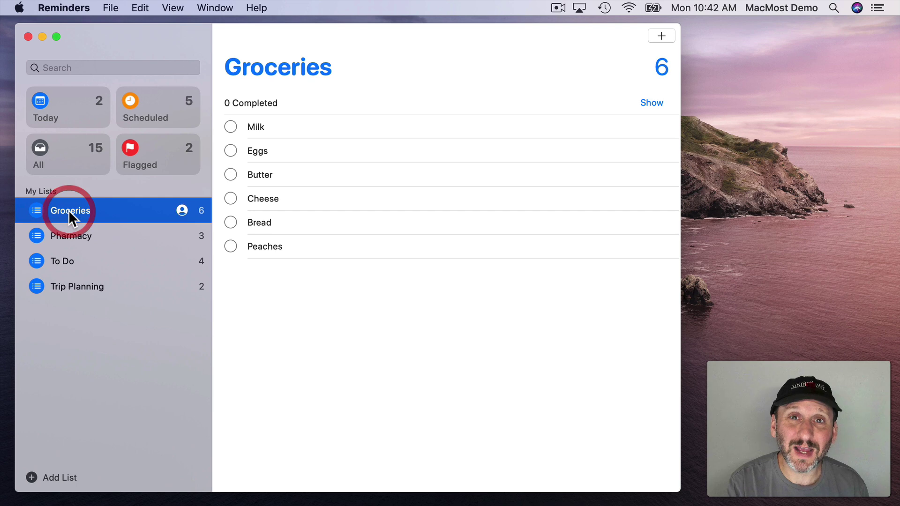
{"action": "left_click", "coordinate": [68, 210]}
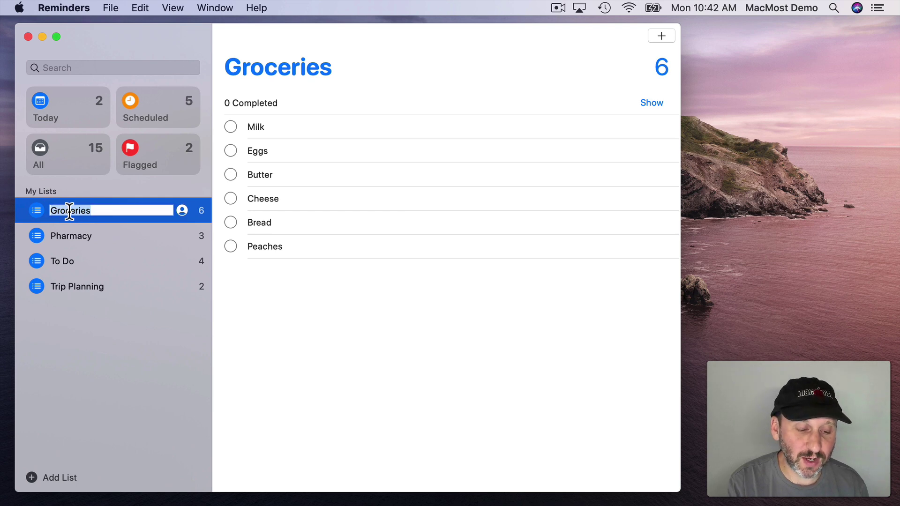
{"action": "left_click", "coordinate": [33, 210]}
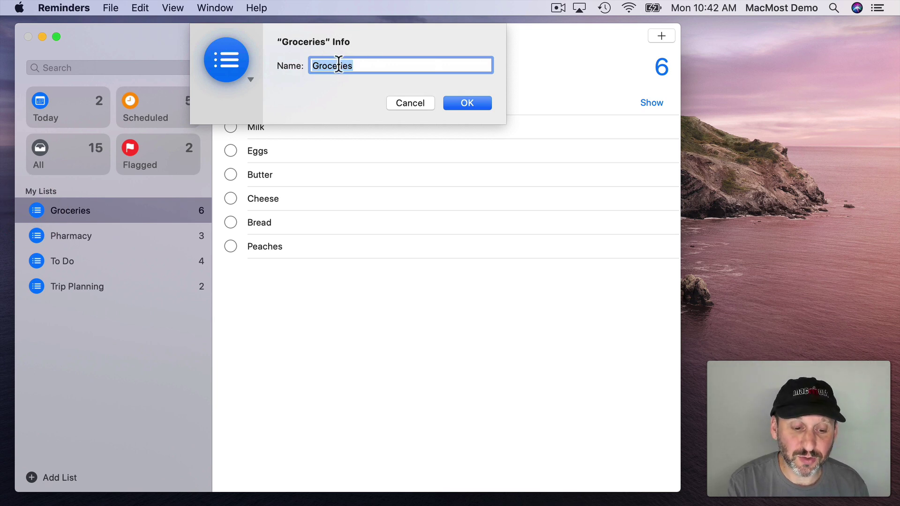
{"action": "left_click", "coordinate": [248, 77]}
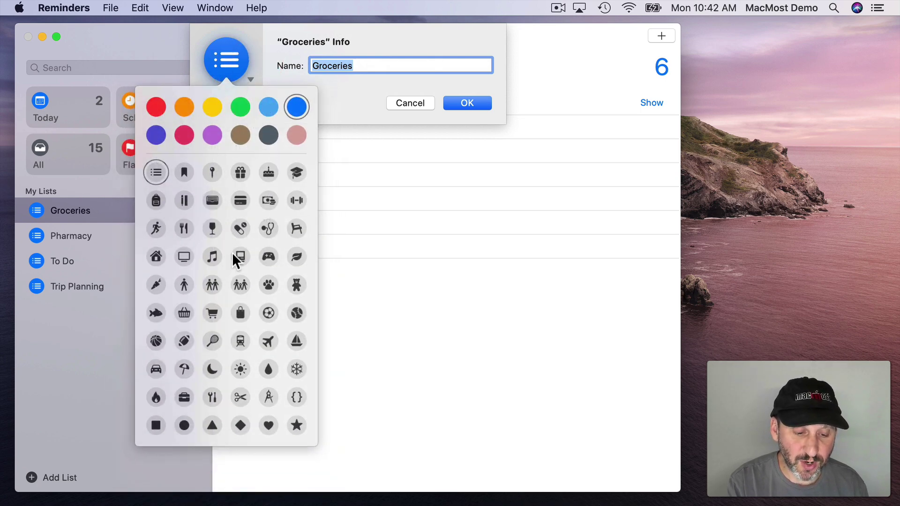
{"action": "left_click", "coordinate": [214, 312]}
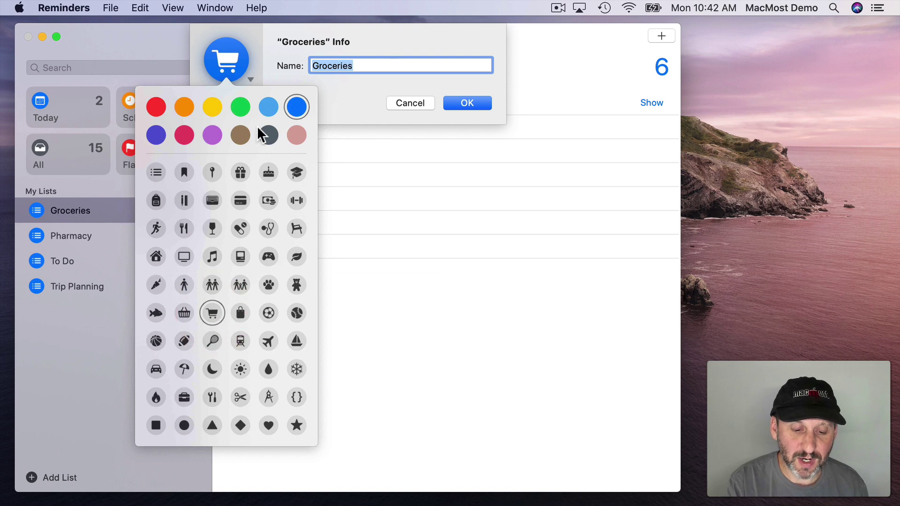
{"action": "left_click", "coordinate": [244, 108]}
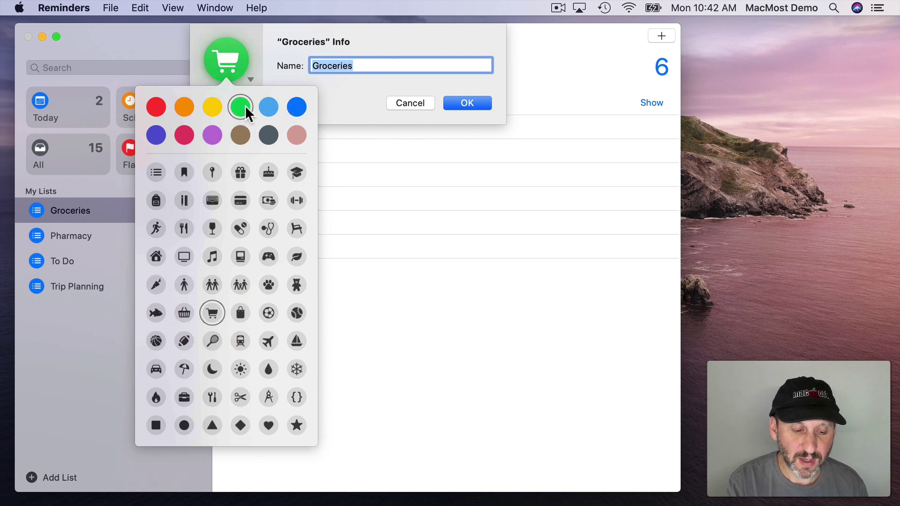
{"action": "left_click", "coordinate": [457, 103]}
Step: Give the Pharmacy list a shopping-cart icon too
{"action": "left_click", "coordinate": [37, 243]}
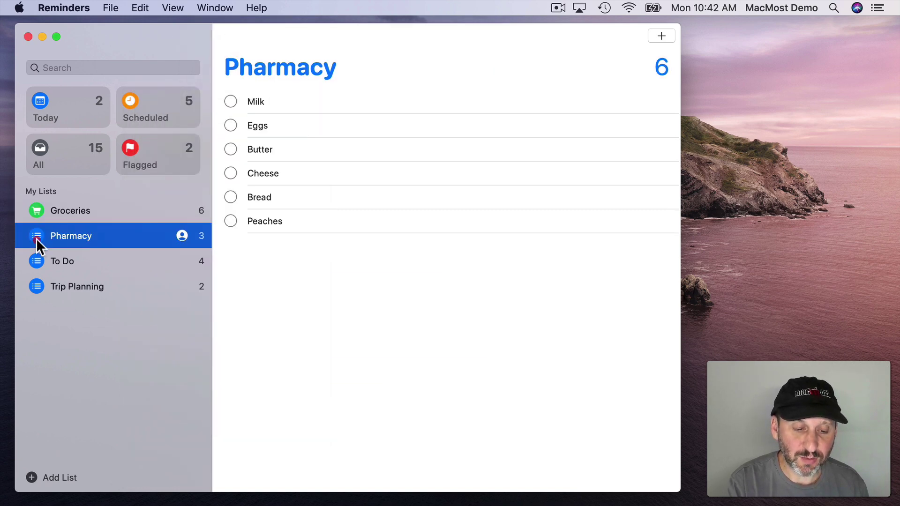
{"action": "left_click", "coordinate": [36, 237]}
{"action": "left_click", "coordinate": [250, 80]}
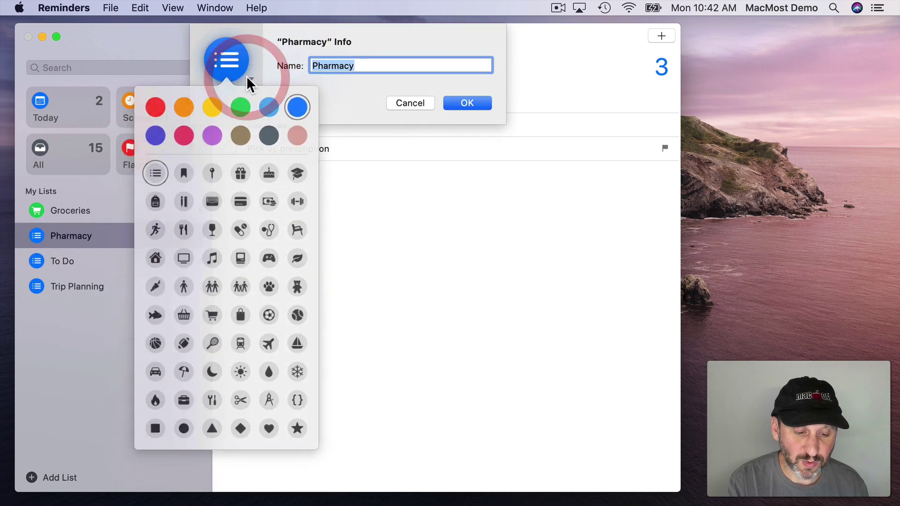
{"action": "left_click", "coordinate": [212, 314]}
{"action": "key", "text": "Return"}
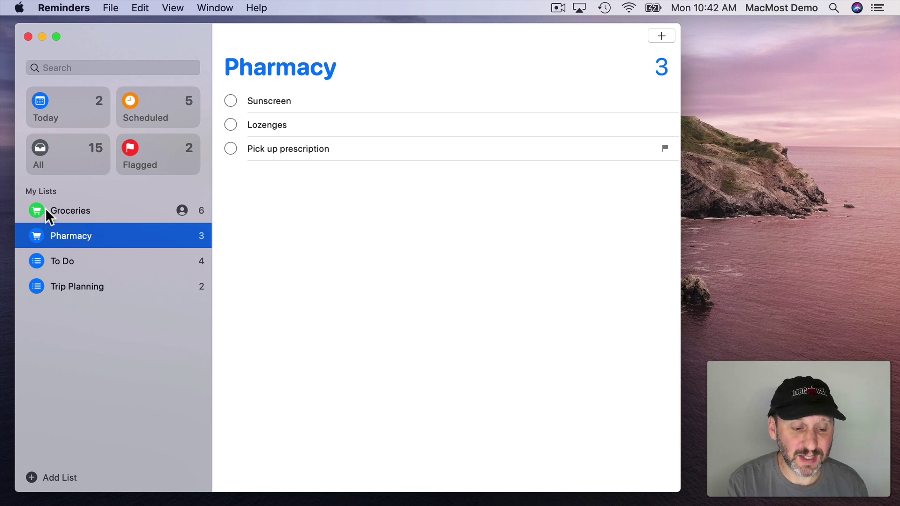
Step: View the All smart list, then return to the six-item Groceries list
{"action": "mouse_move", "coordinate": [55, 226]}
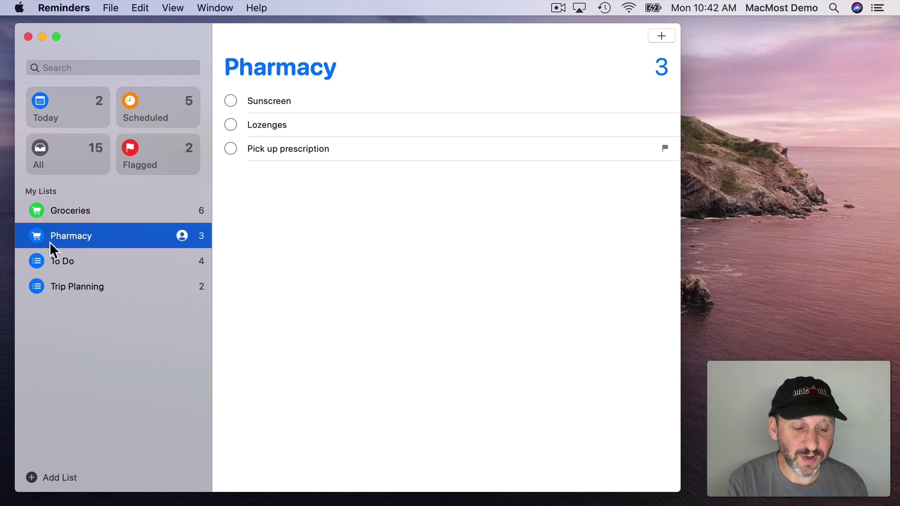
{"action": "left_click", "coordinate": [94, 136]}
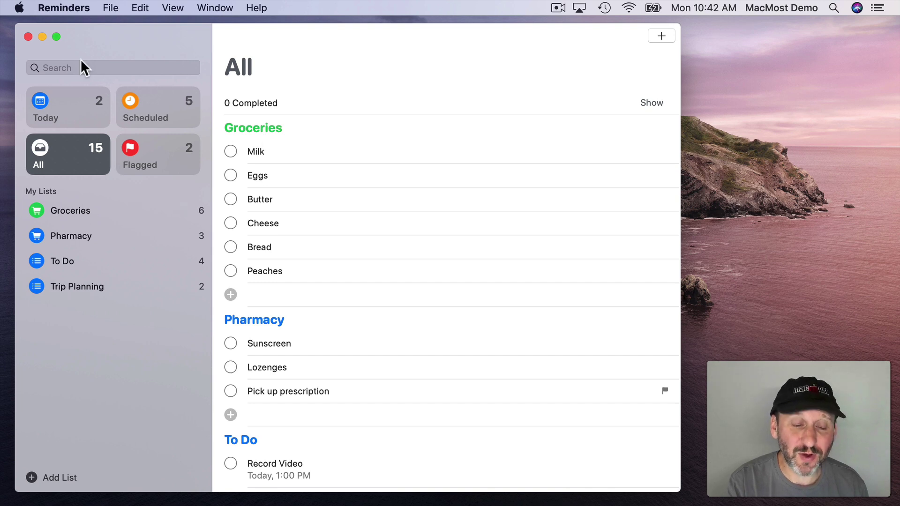
{"action": "left_click", "coordinate": [75, 212]}
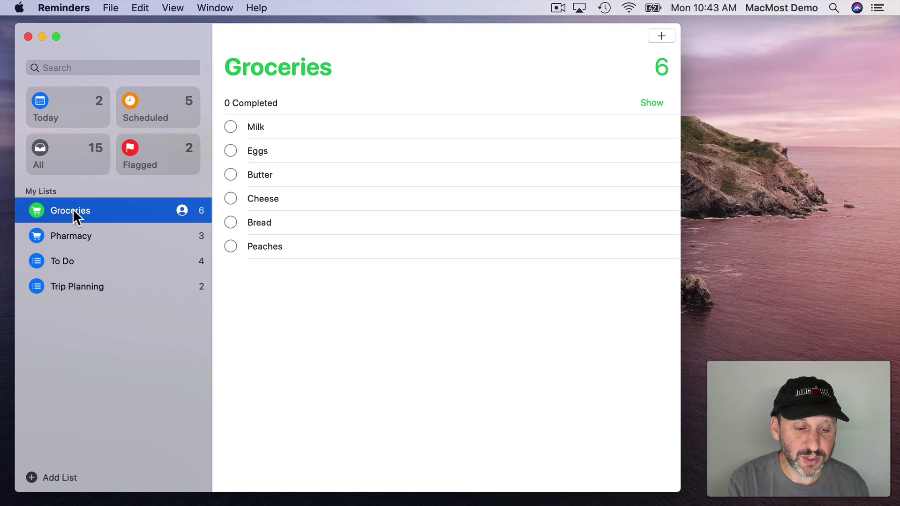
Step: Make a new group 'Shopping' from Groceries and drag Pharmacy into it
{"action": "left_click", "coordinate": [110, 8]}
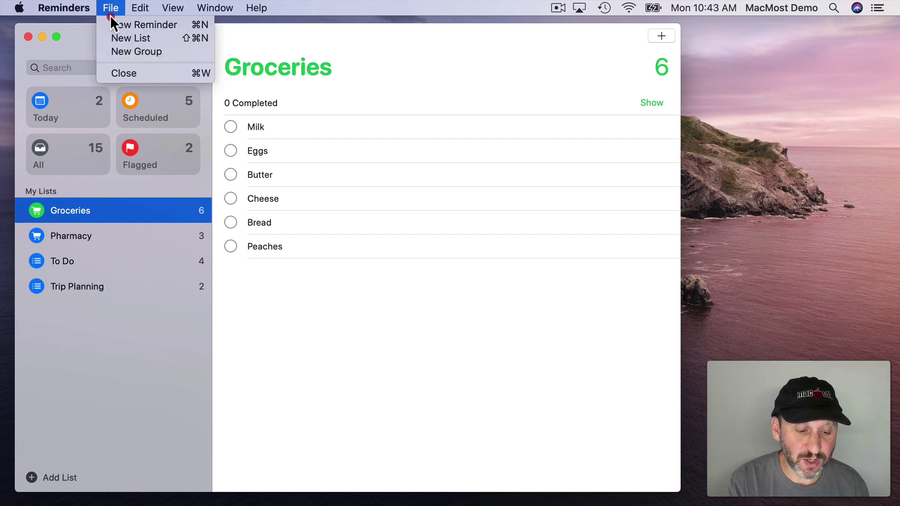
{"action": "left_click", "coordinate": [117, 52]}
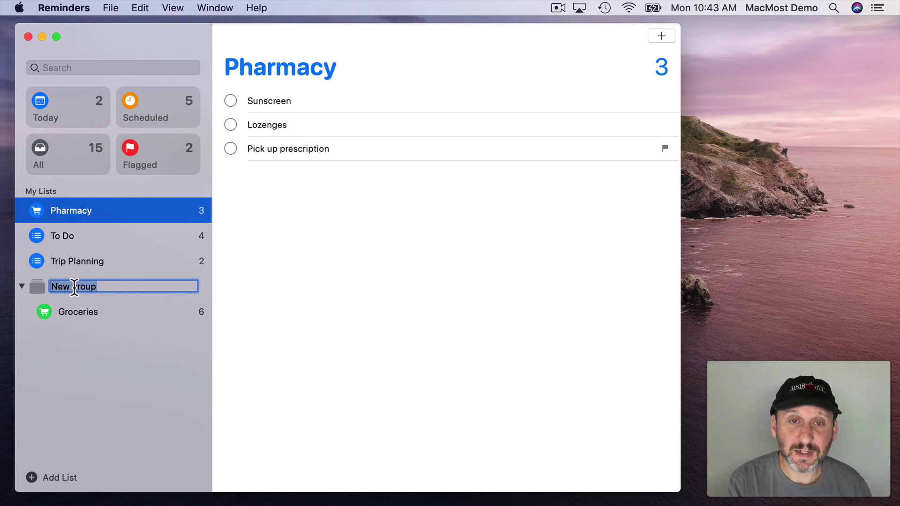
{"action": "type", "text": "Shopp"}
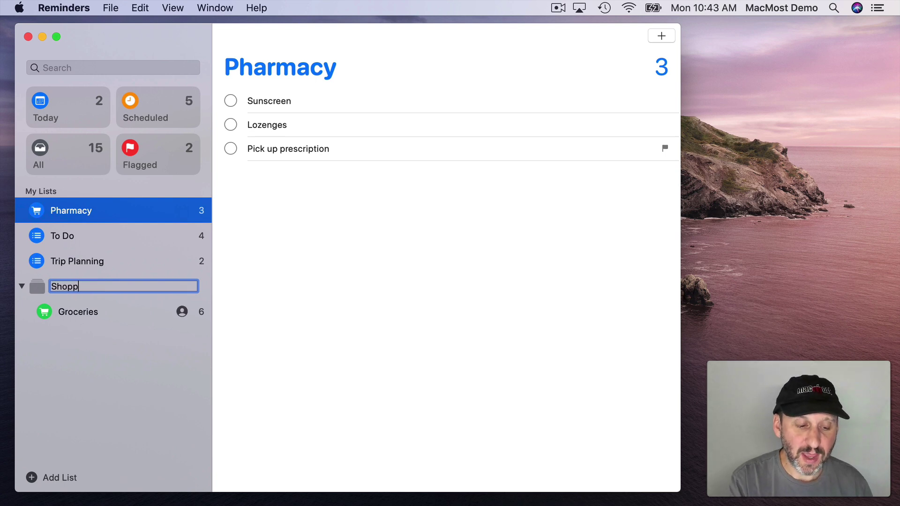
{"action": "type", "text": "ing"}
{"action": "key", "text": "Return"}
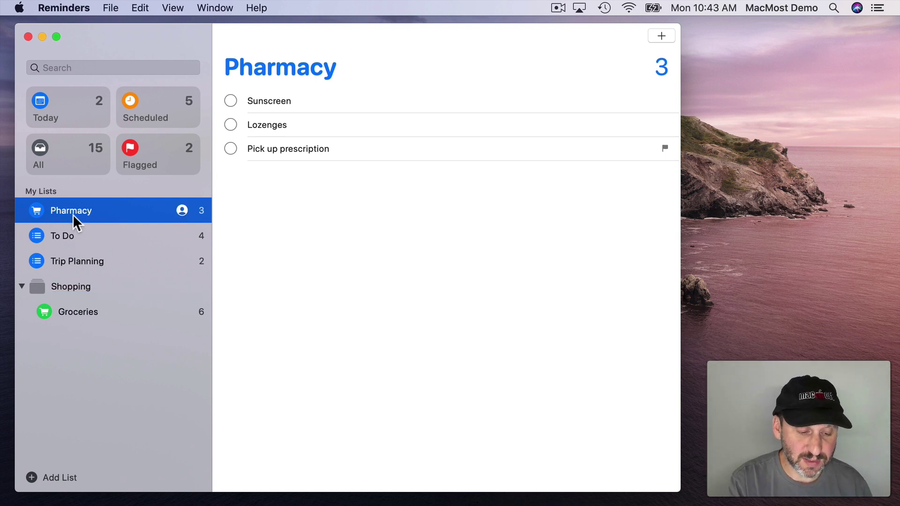
{"action": "left_click_drag", "start_coordinate": [73, 211], "coordinate": [75, 313]}
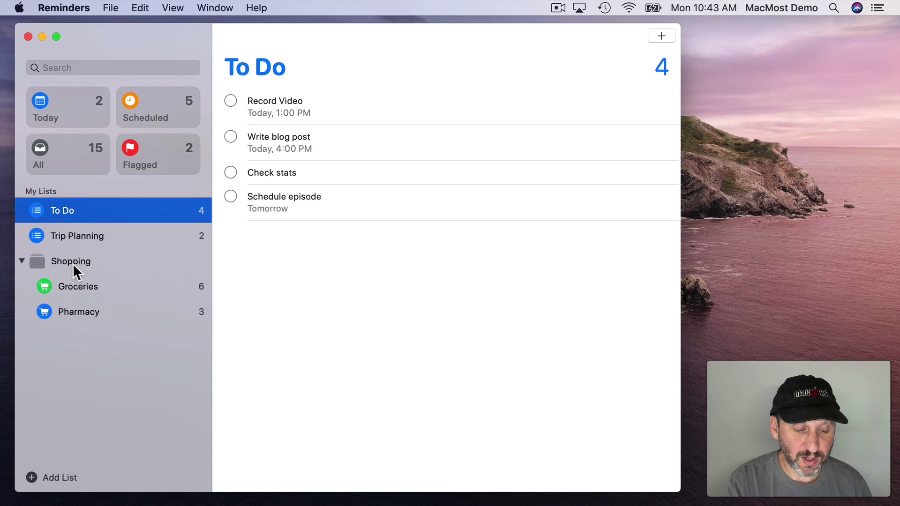
Step: Add a flagged reminder named 'Test' to the To Do list
{"action": "left_click", "coordinate": [21, 261]}
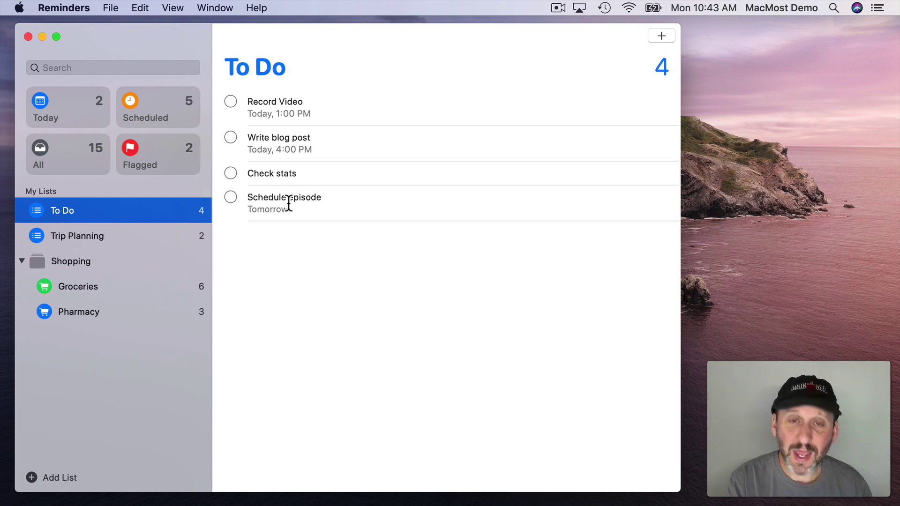
{"action": "left_click", "coordinate": [279, 233]}
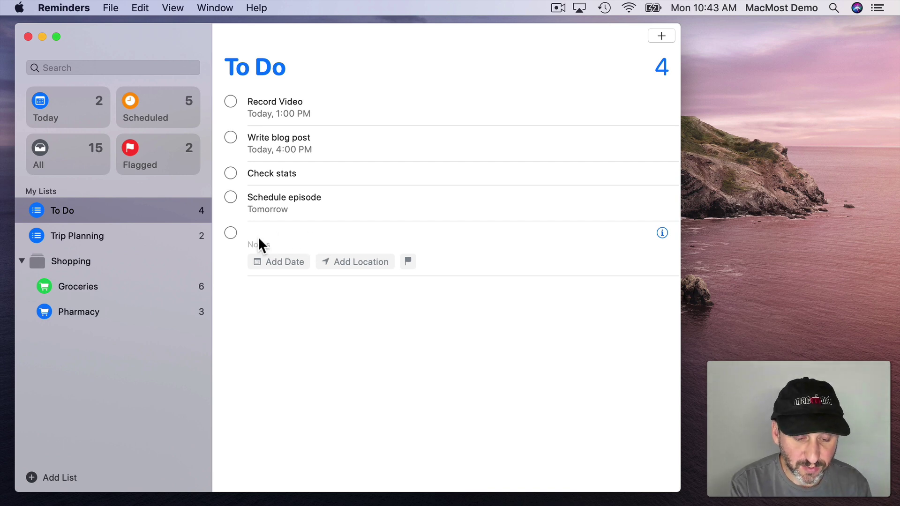
{"action": "type", "text": "Test"}
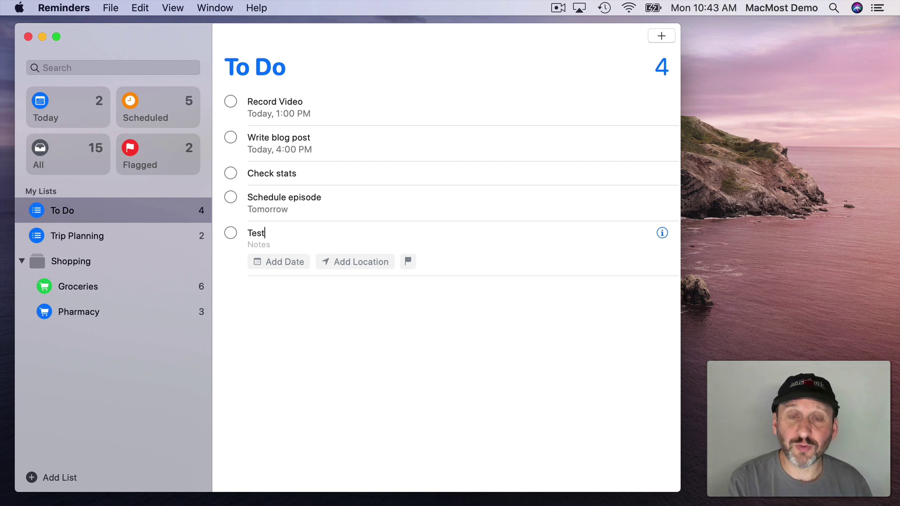
{"action": "left_click", "coordinate": [258, 245]}
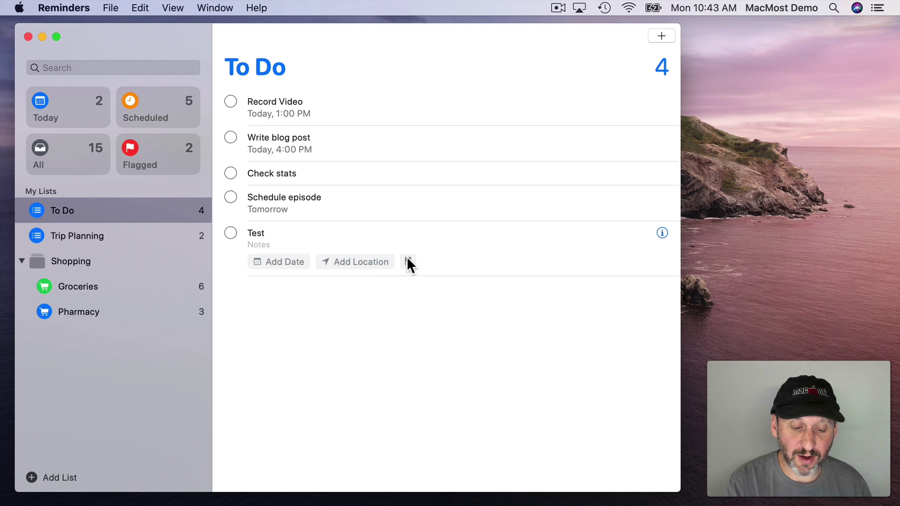
{"action": "scroll", "coordinate": [398, 251], "scroll_direction": "up", "scroll_amount": 2}
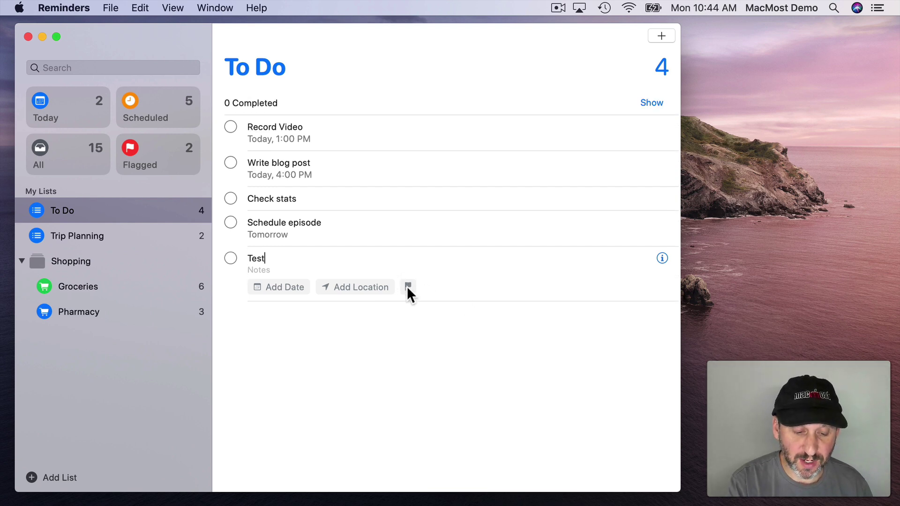
{"action": "left_click", "coordinate": [407, 286]}
{"action": "key", "text": "Return"}
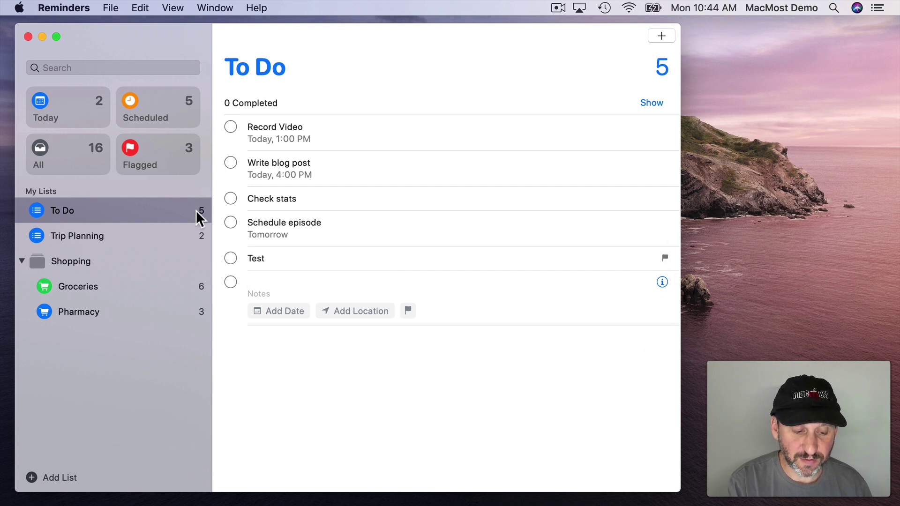
{"action": "left_click", "coordinate": [303, 359]}
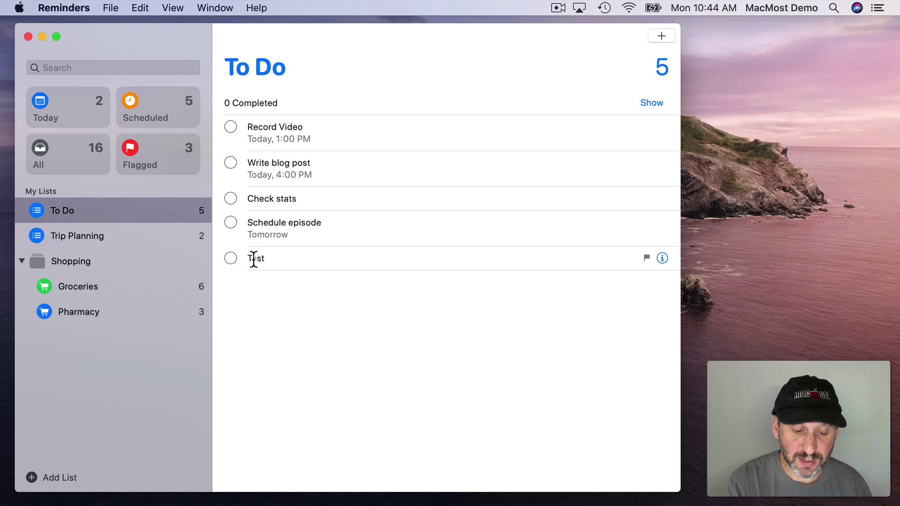
Step: Date the Test reminder today through the Custom date calendar
{"action": "left_click", "coordinate": [254, 259]}
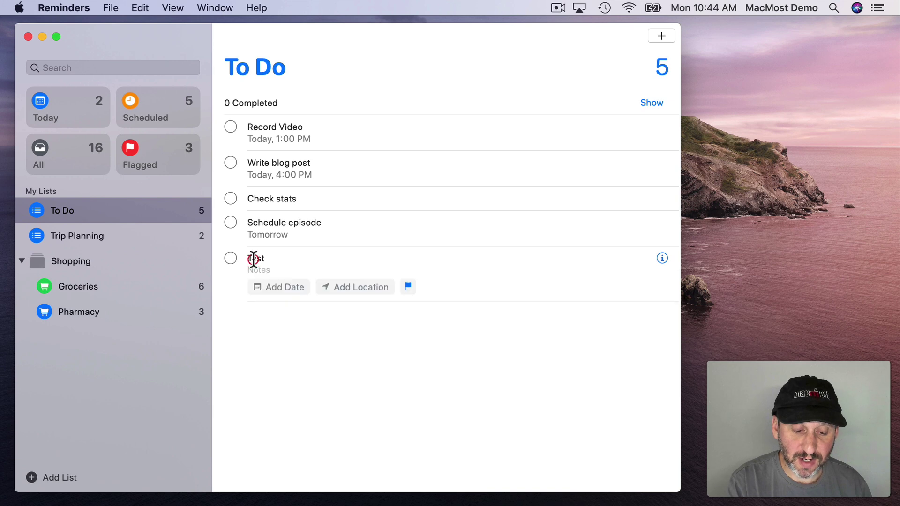
{"action": "left_click", "coordinate": [293, 287]}
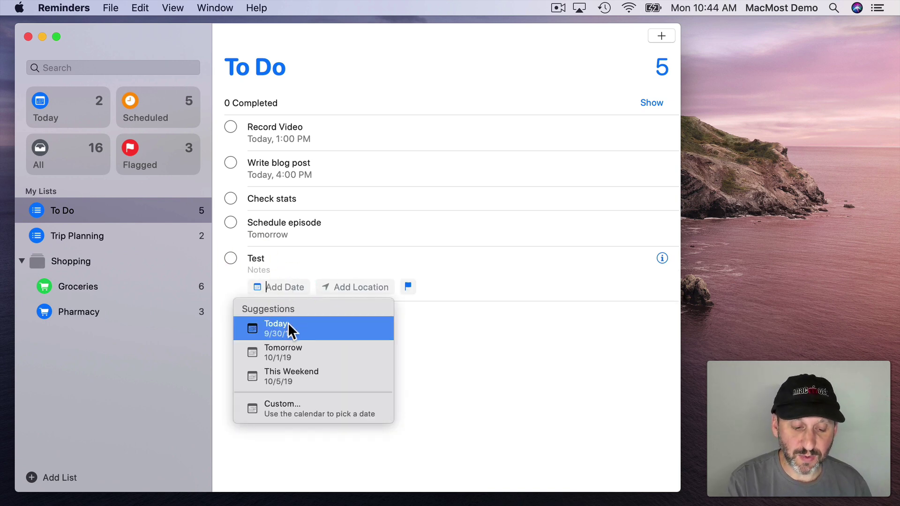
{"action": "left_click", "coordinate": [302, 404]}
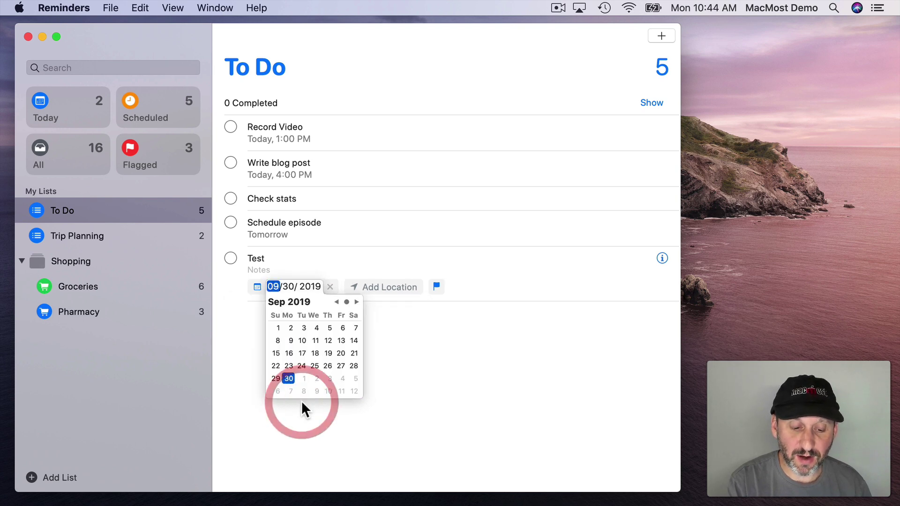
{"action": "left_click", "coordinate": [389, 330]}
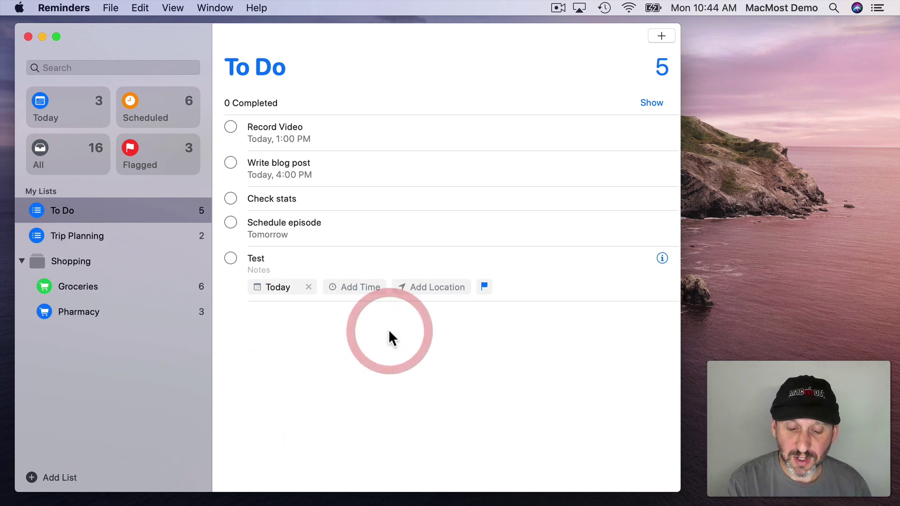
Step: Set Test's alerts to 11:00 AM and when messaging a person, priority and repeat None
{"action": "left_click", "coordinate": [662, 258]}
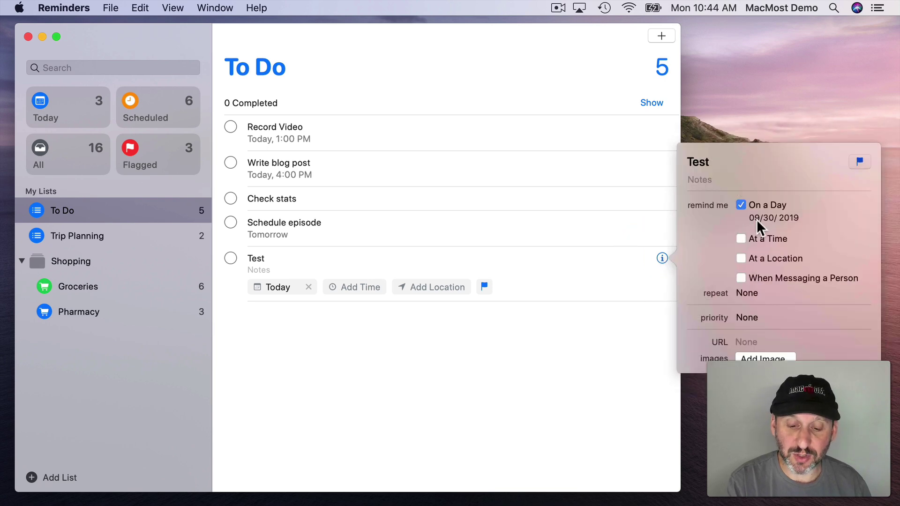
{"action": "left_click", "coordinate": [741, 239]}
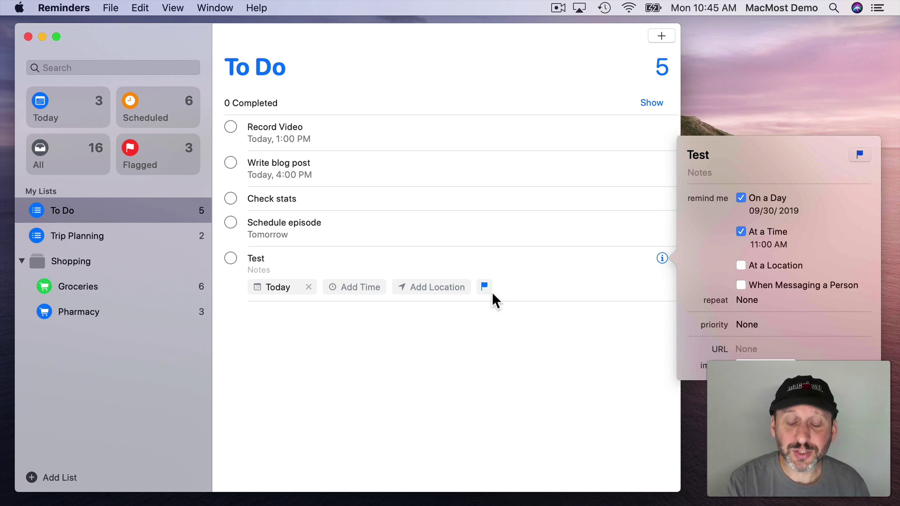
{"action": "left_click", "coordinate": [741, 285]}
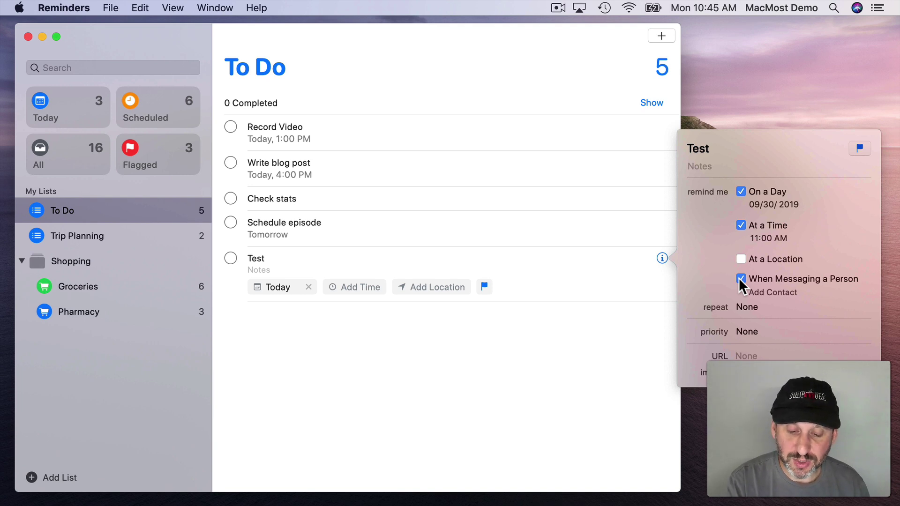
{"action": "left_click", "coordinate": [750, 330]}
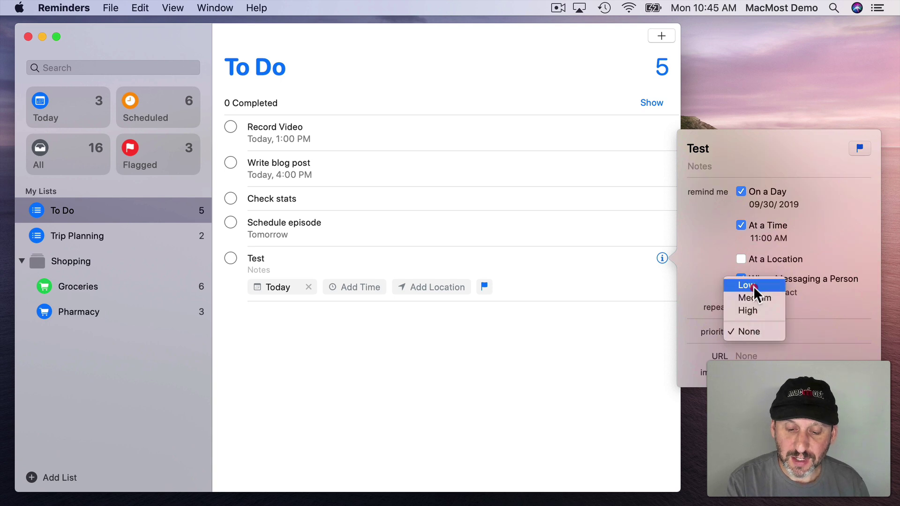
{"action": "left_click", "coordinate": [797, 319]}
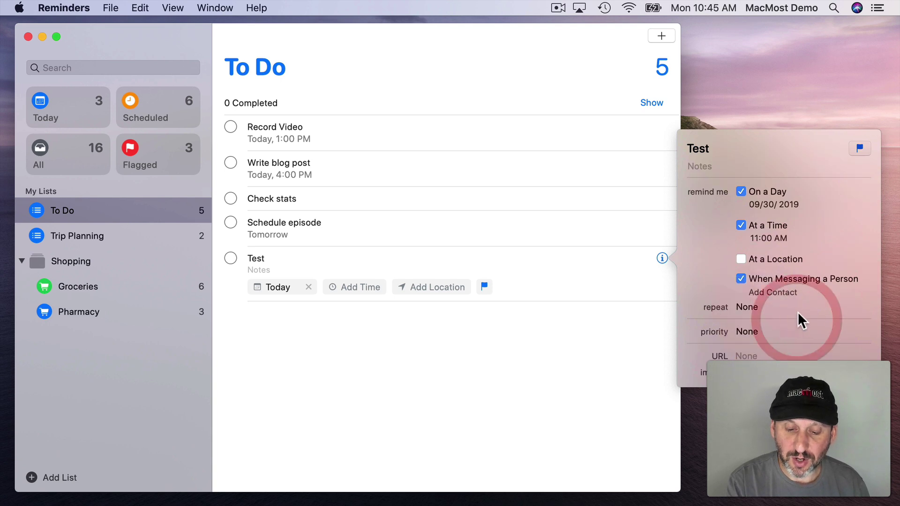
{"action": "left_click", "coordinate": [747, 308]}
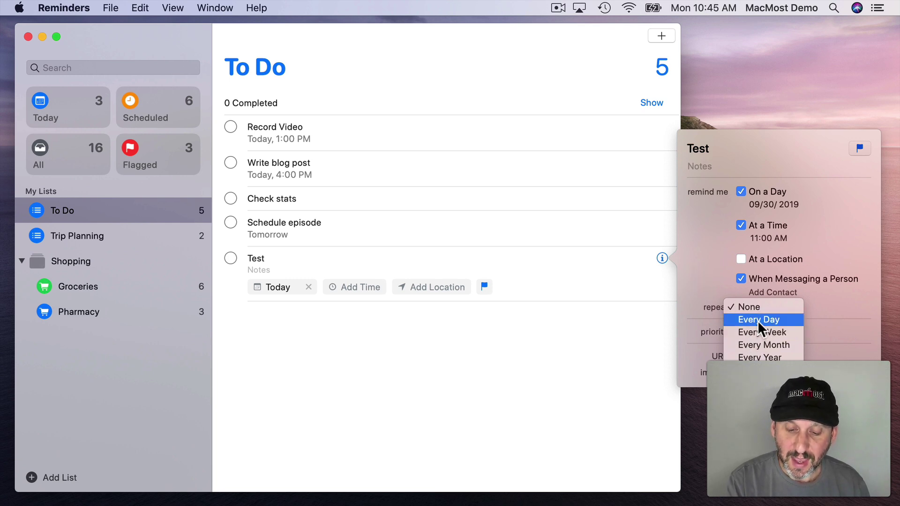
{"action": "left_click", "coordinate": [719, 285]}
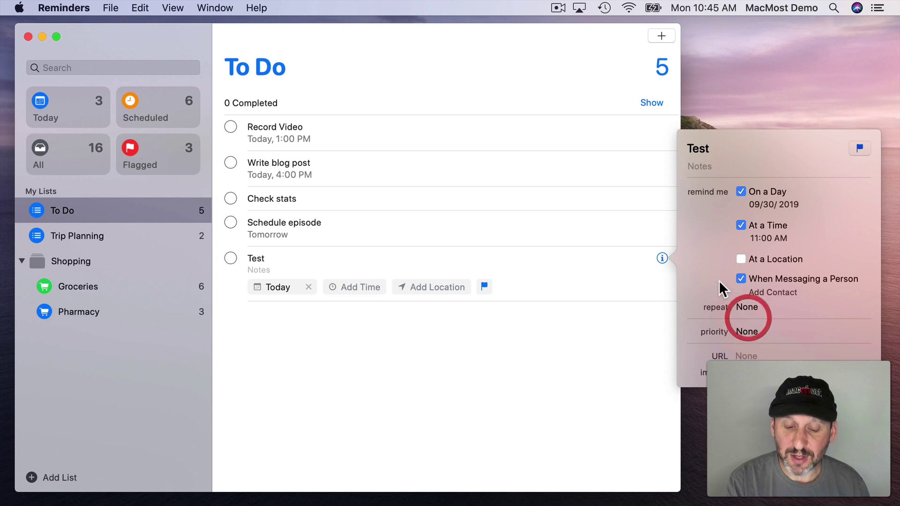
{"action": "left_click", "coordinate": [743, 357]}
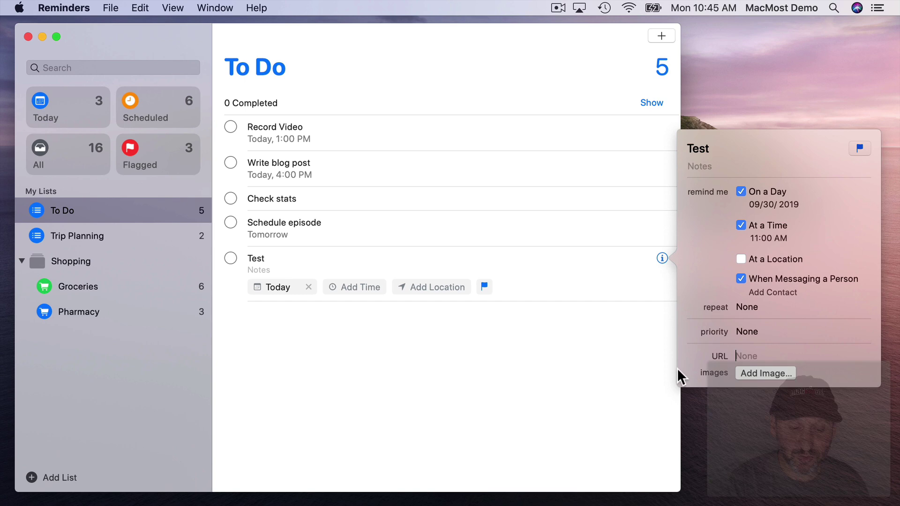
{"action": "left_click", "coordinate": [607, 353]}
Step: Drag a castle photo from Photos onto the Test reminder and preview it
{"action": "mouse_move", "coordinate": [568, 504]}
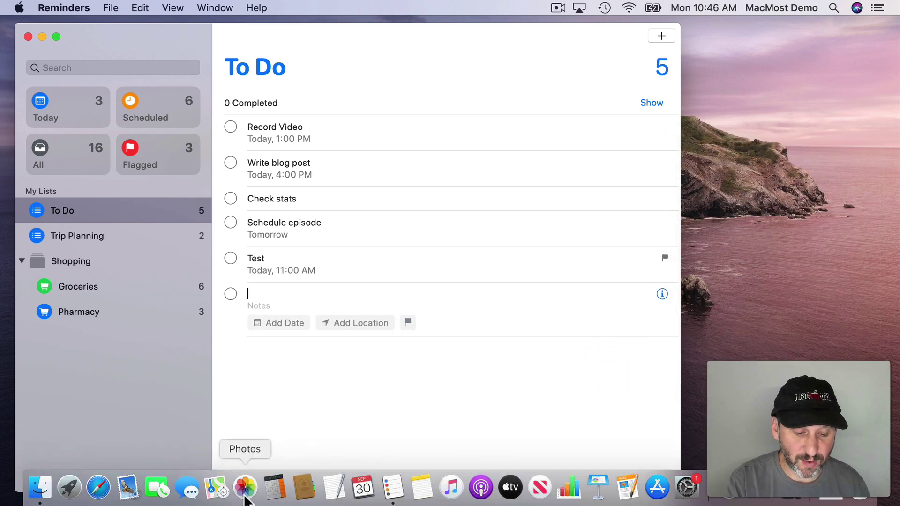
{"action": "left_click", "coordinate": [251, 498]}
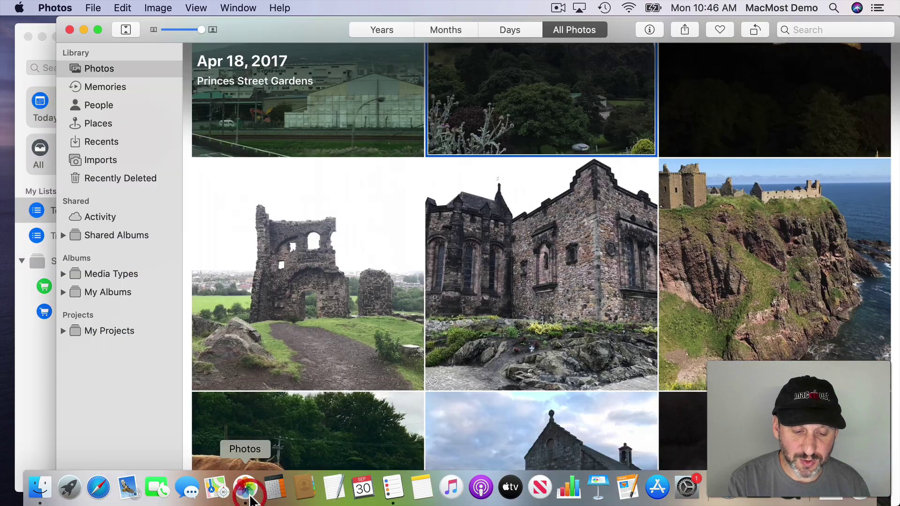
{"action": "left_click_drag", "start_coordinate": [293, 28], "coordinate": [704, 234]}
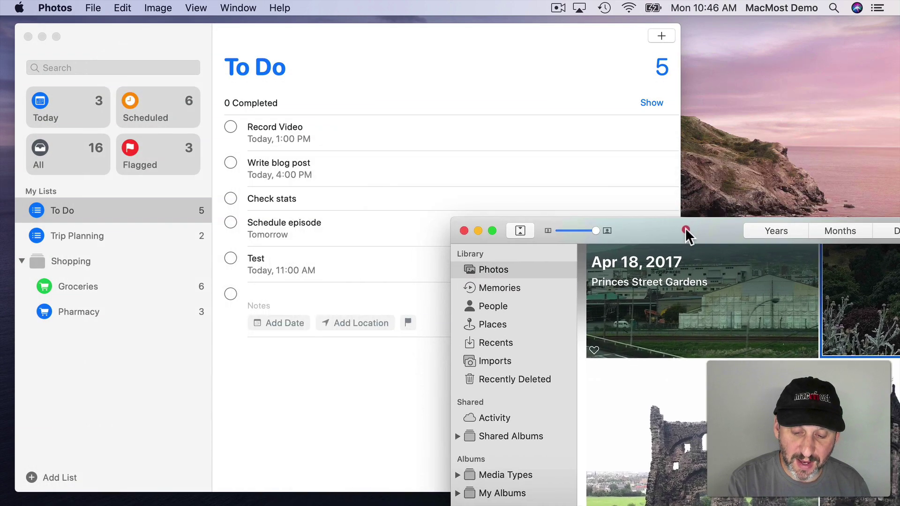
{"action": "left_click_drag", "start_coordinate": [595, 375], "coordinate": [273, 276]}
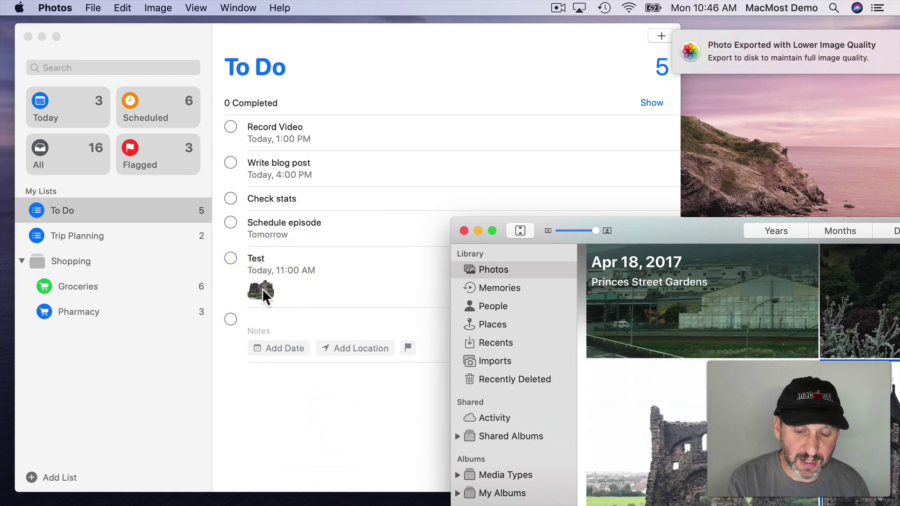
{"action": "double_click", "coordinate": [256, 293]}
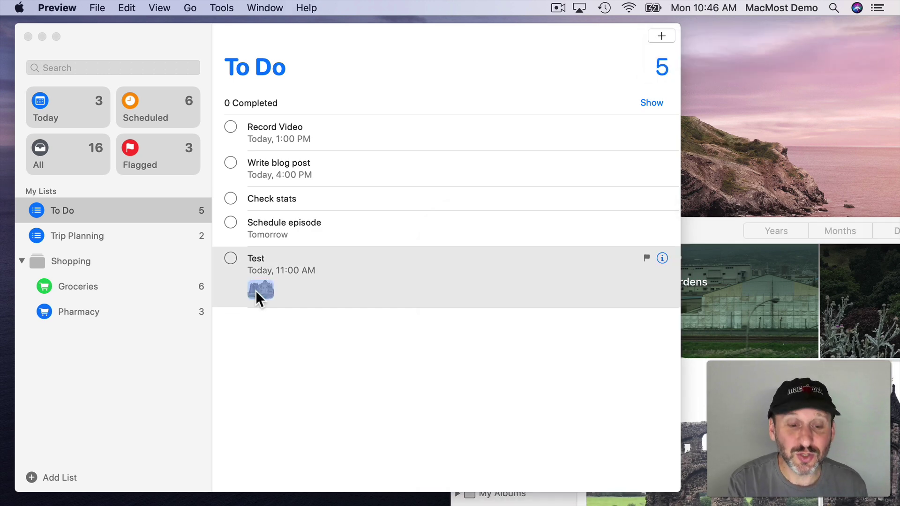
{"action": "left_click", "coordinate": [255, 290]}
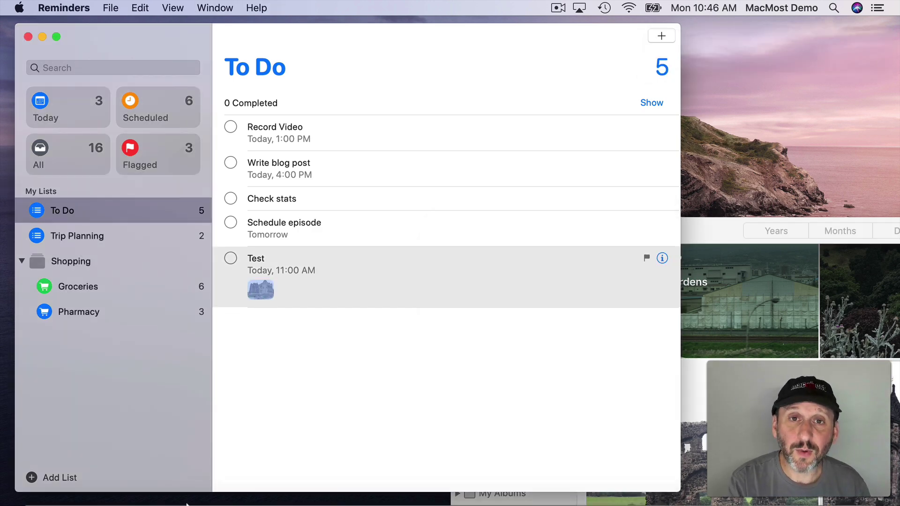
Step: Drag the macmost.com address from Safari onto the Write blog post reminder
{"action": "mouse_move", "coordinate": [185, 493]}
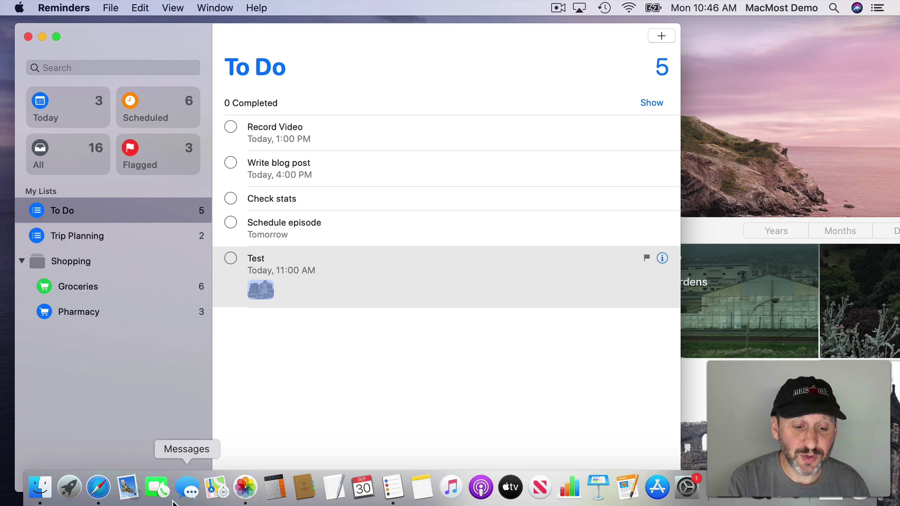
{"action": "left_click", "coordinate": [99, 487]}
{"action": "left_click_drag", "start_coordinate": [221, 29], "coordinate": [344, 233]}
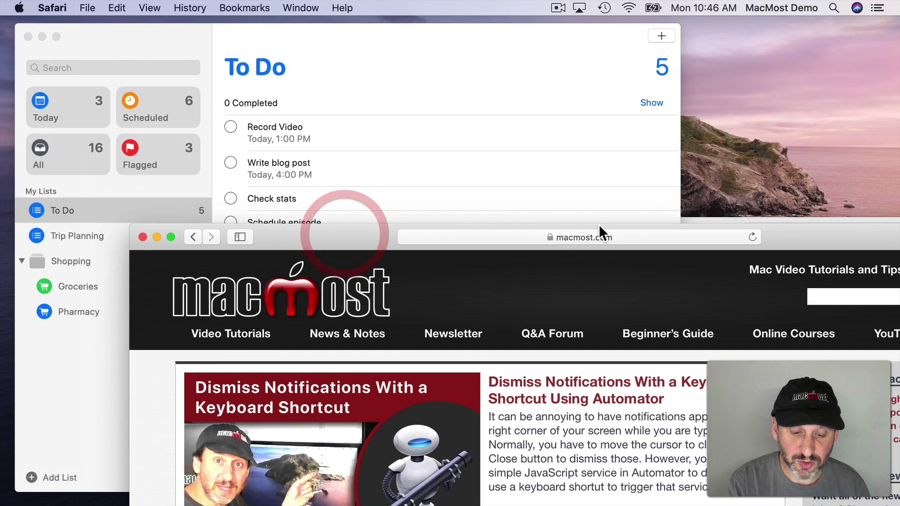
{"action": "left_click_drag", "start_coordinate": [558, 236], "coordinate": [395, 164]}
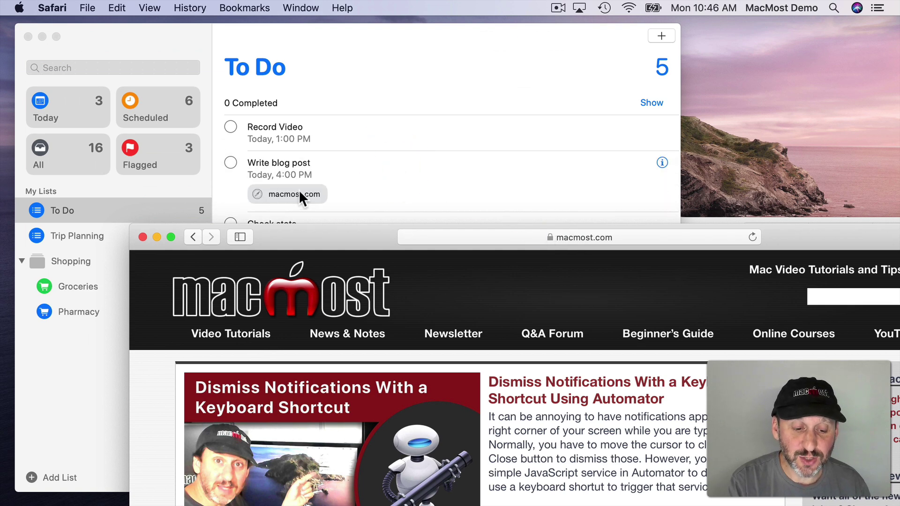
Step: Send the macmost.com page to Reminders through Safari's Share menu
{"action": "left_click_drag", "start_coordinate": [293, 238], "coordinate": [191, 21]}
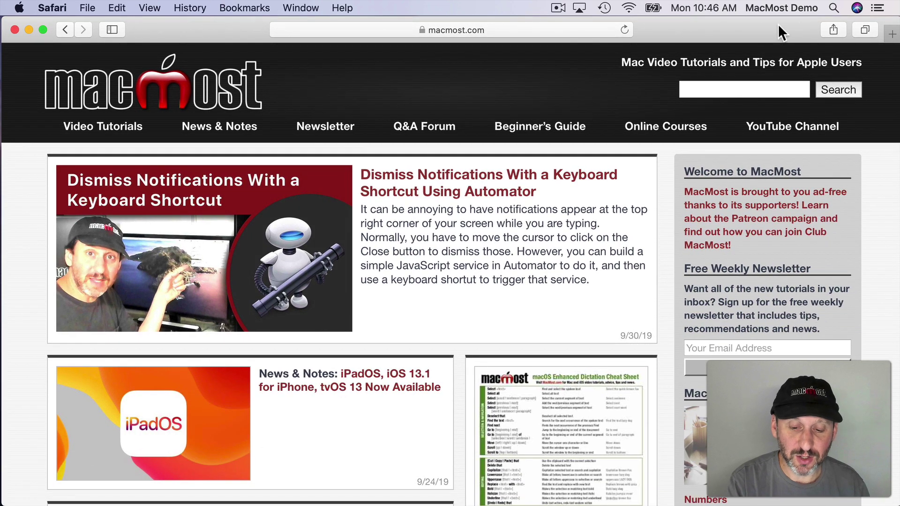
{"action": "left_click", "coordinate": [827, 29]}
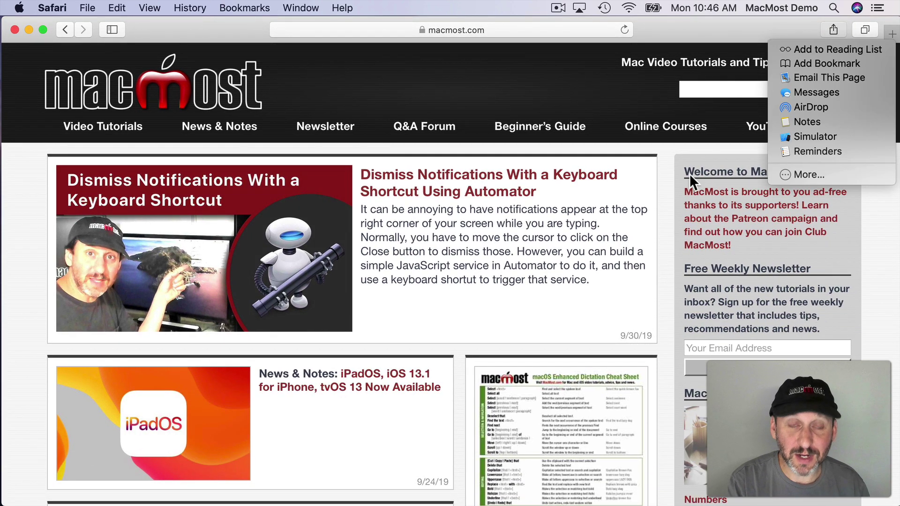
{"action": "left_click", "coordinate": [818, 152]}
{"action": "left_click", "coordinate": [200, 29]}
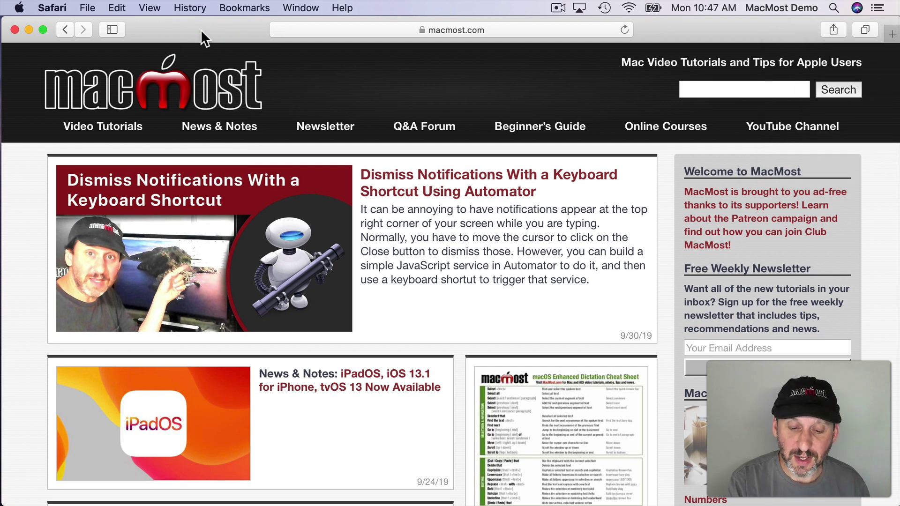